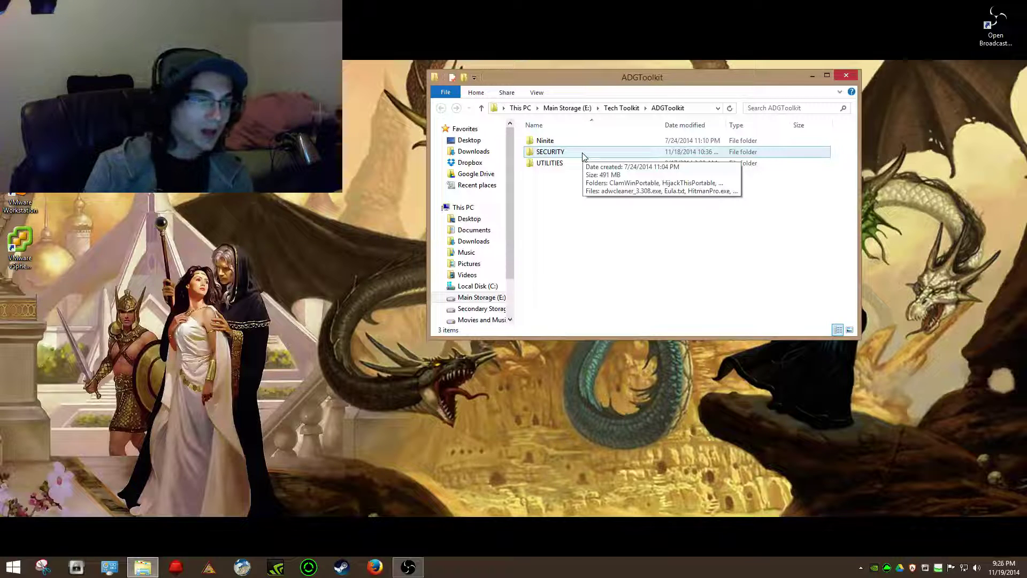
Open the Malwarebytes Software folder inside the toolkit's SECURITY folder.
{"action": "double_click", "coordinate": [583, 156]}
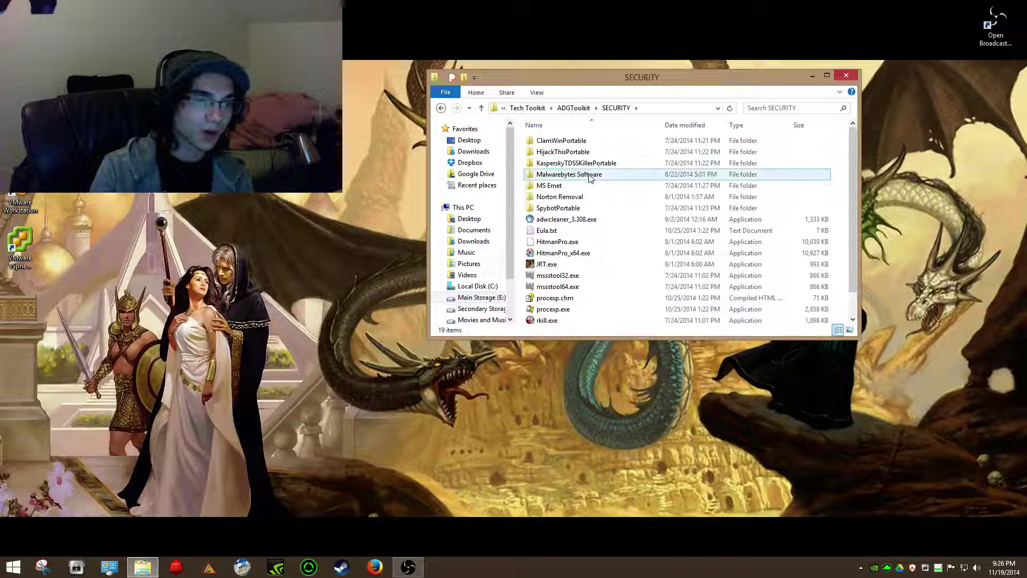
{"action": "double_click", "coordinate": [590, 176]}
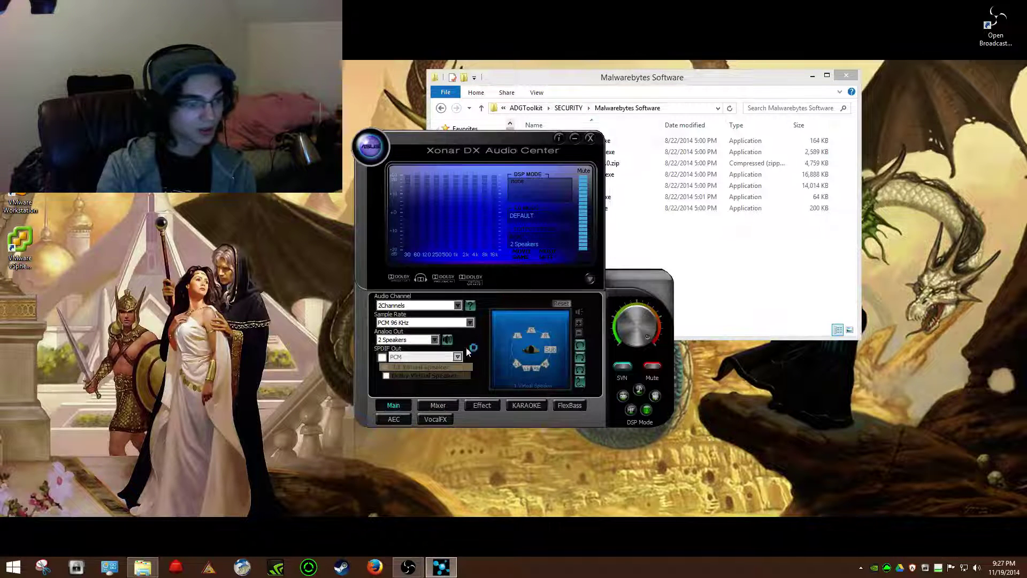
Set the analog output to FP Headphone in the Xonar DX Audio Center and close it.
{"action": "left_click", "coordinate": [384, 339]}
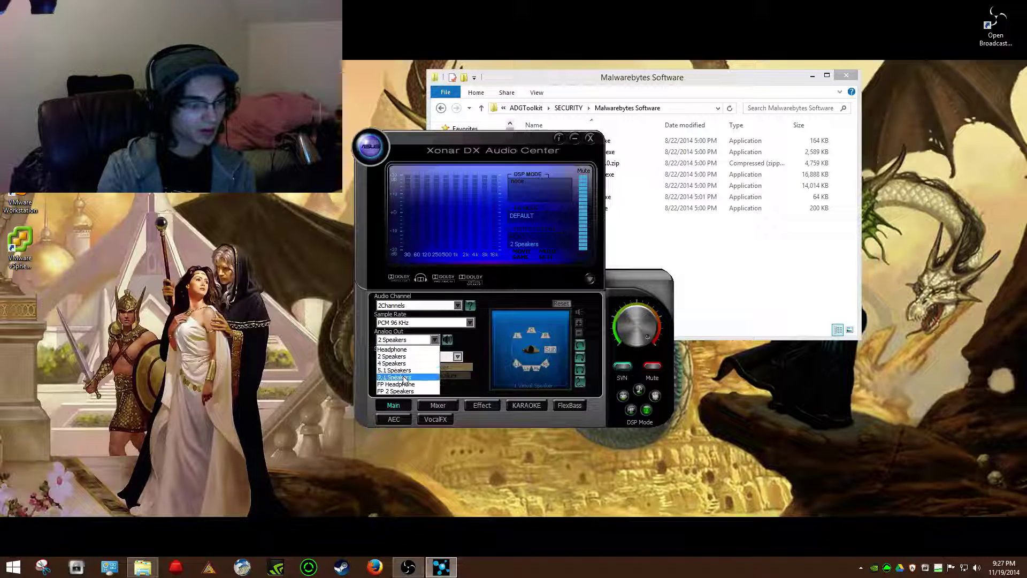
{"action": "left_click", "coordinate": [405, 384]}
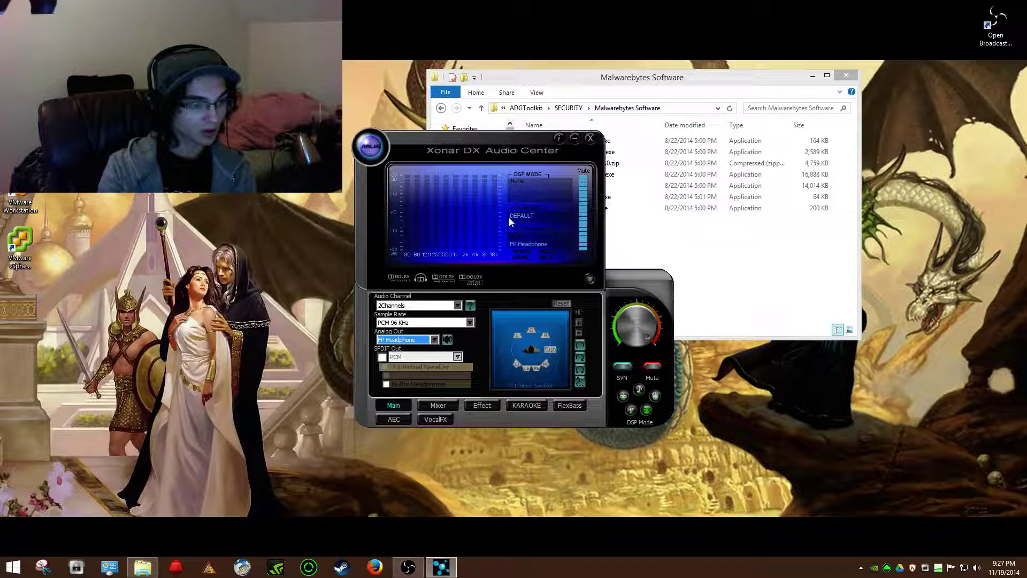
{"action": "left_click", "coordinate": [590, 138]}
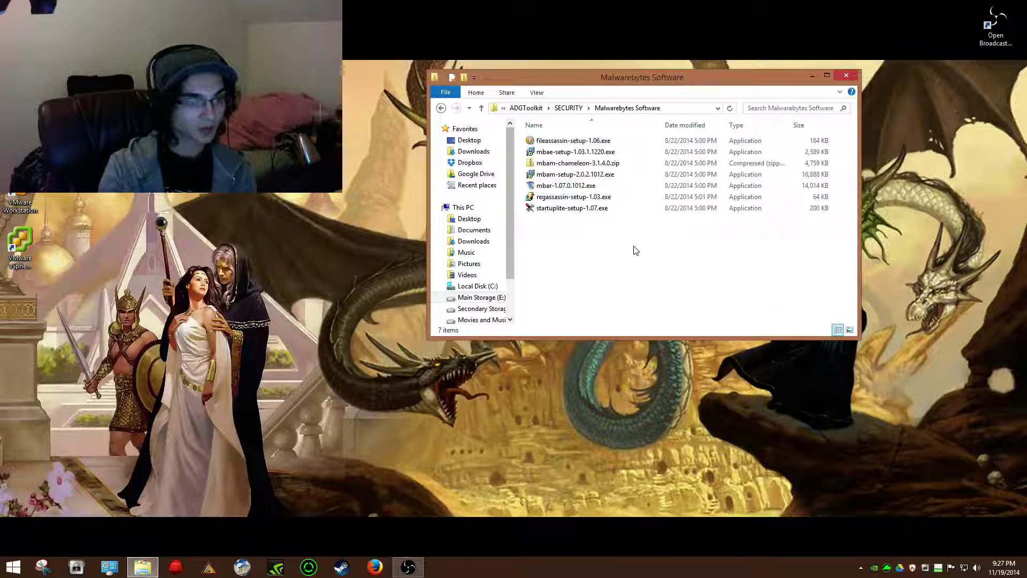
Launch the mbam-setup-2.0.2.1012.exe installer and accept English as the setup language.
{"action": "left_click", "coordinate": [598, 181]}
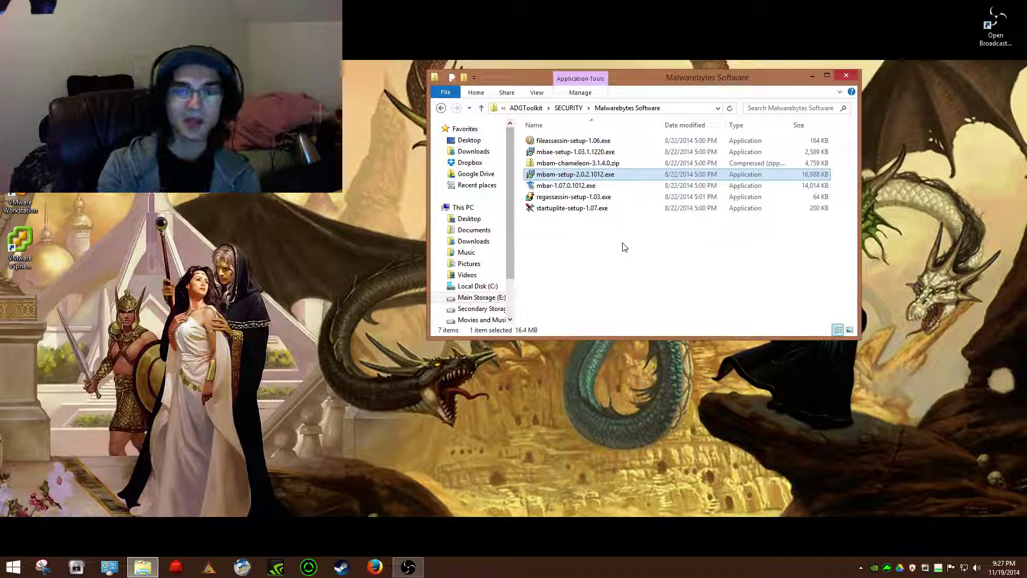
{"action": "right_click", "coordinate": [566, 177]}
{"action": "left_click", "coordinate": [606, 207]}
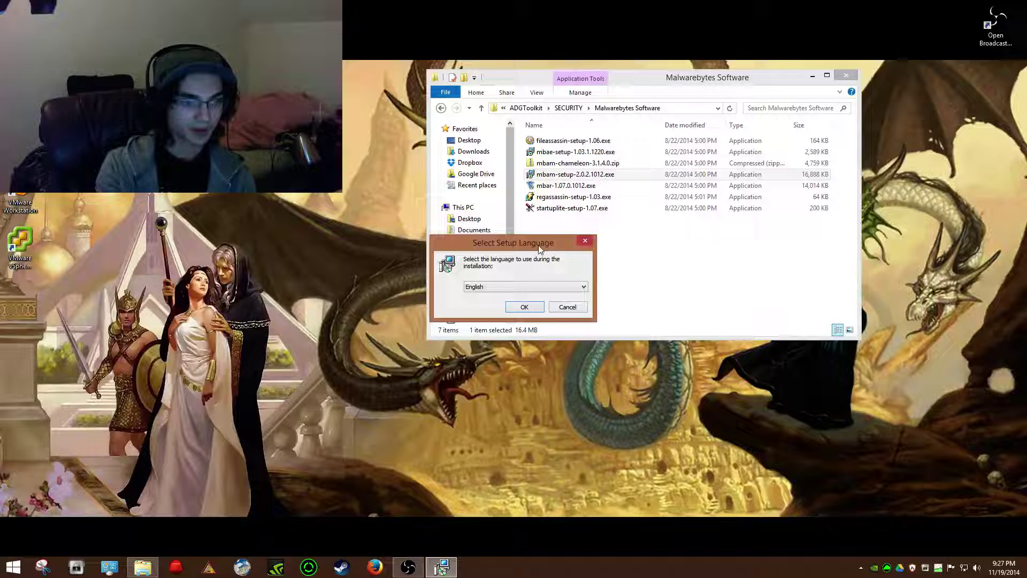
{"action": "left_click_drag", "start_coordinate": [539, 246], "coordinate": [664, 164]}
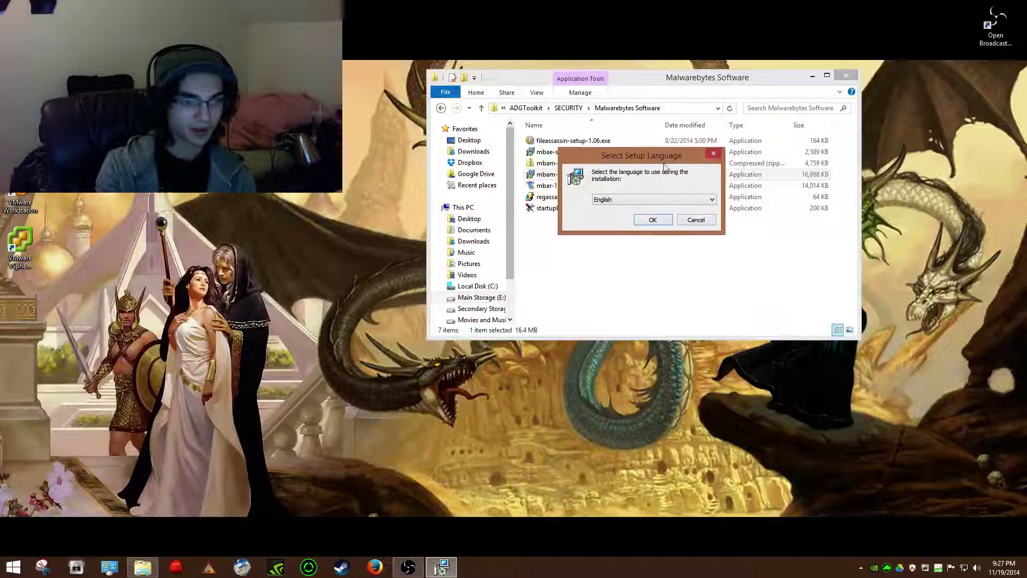
{"action": "left_click", "coordinate": [655, 220]}
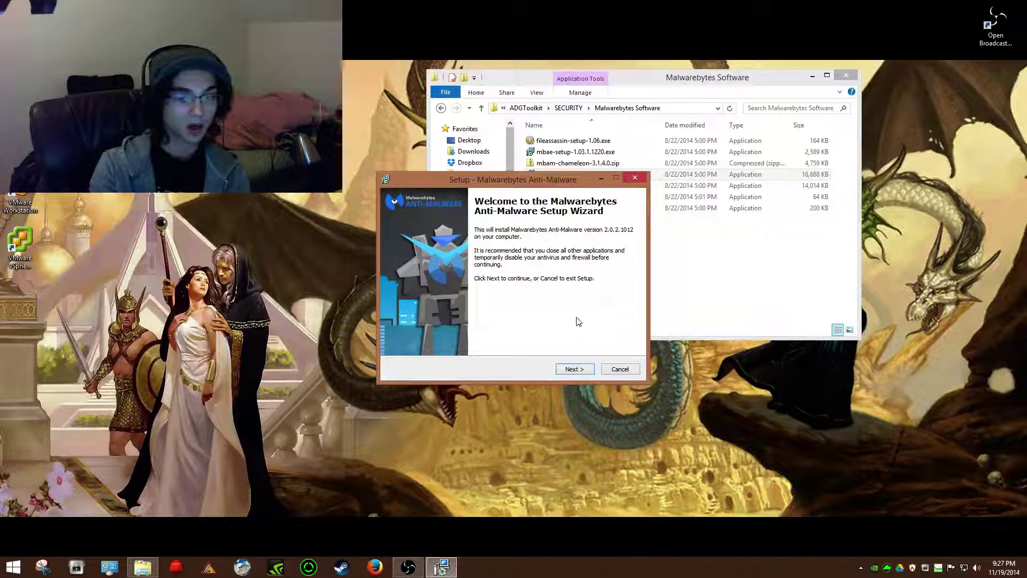
Accept the license agreement, proceed to the destination location page, and exit the setup without installing.
{"action": "left_click", "coordinate": [572, 369]}
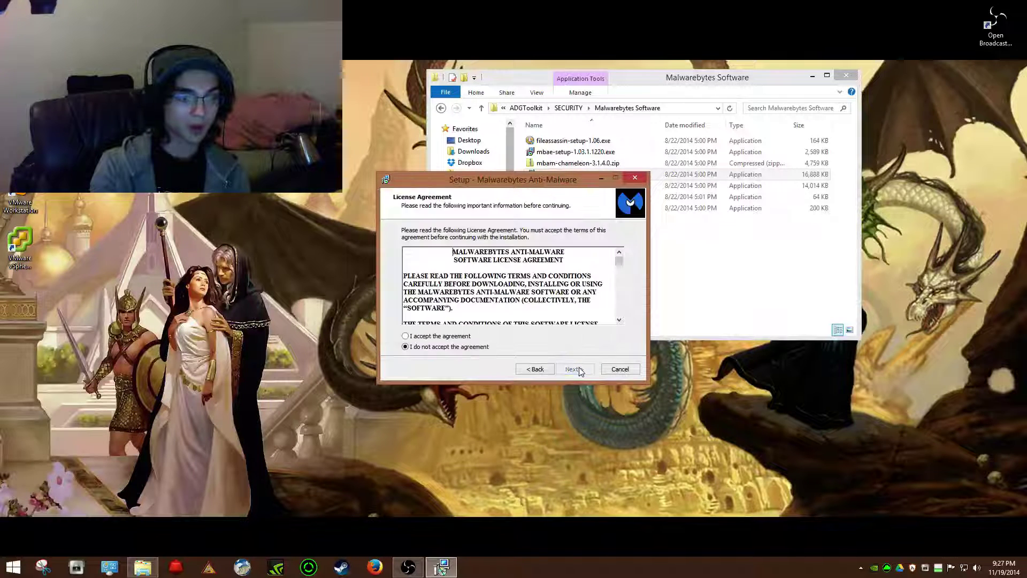
{"action": "left_click", "coordinate": [455, 336]}
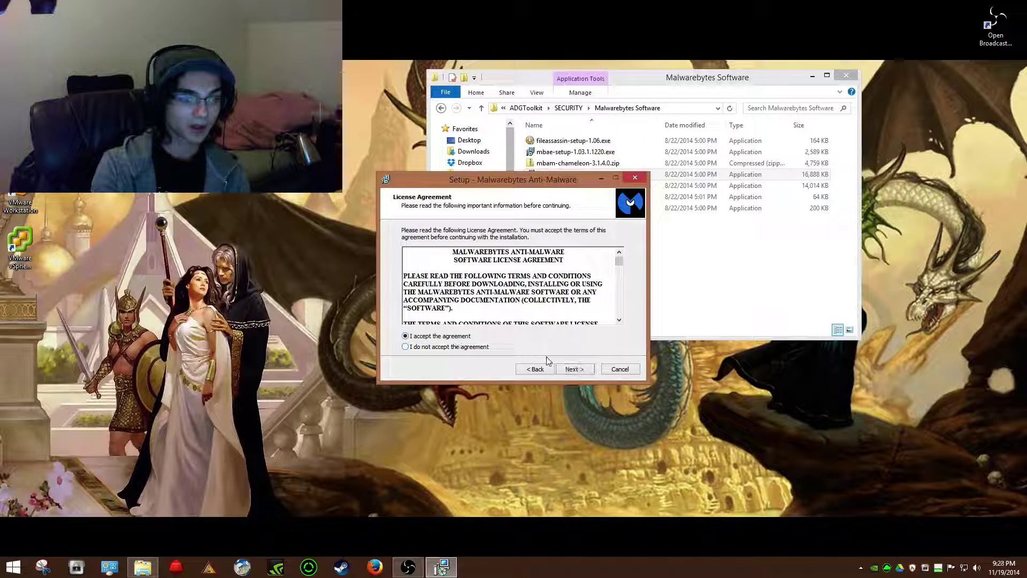
{"action": "left_click", "coordinate": [568, 370]}
{"action": "left_click", "coordinate": [568, 370]}
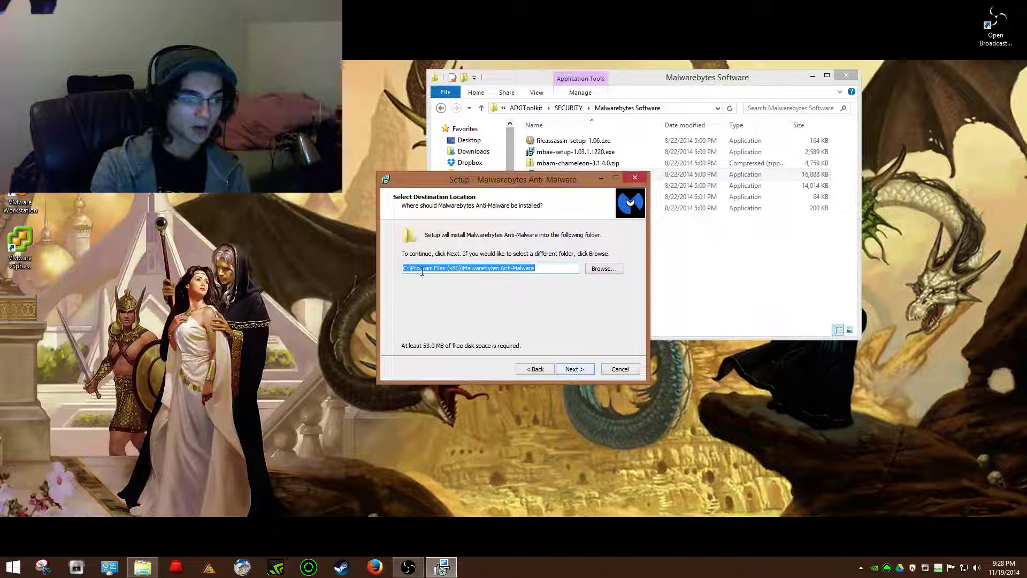
{"action": "left_click", "coordinate": [623, 371]}
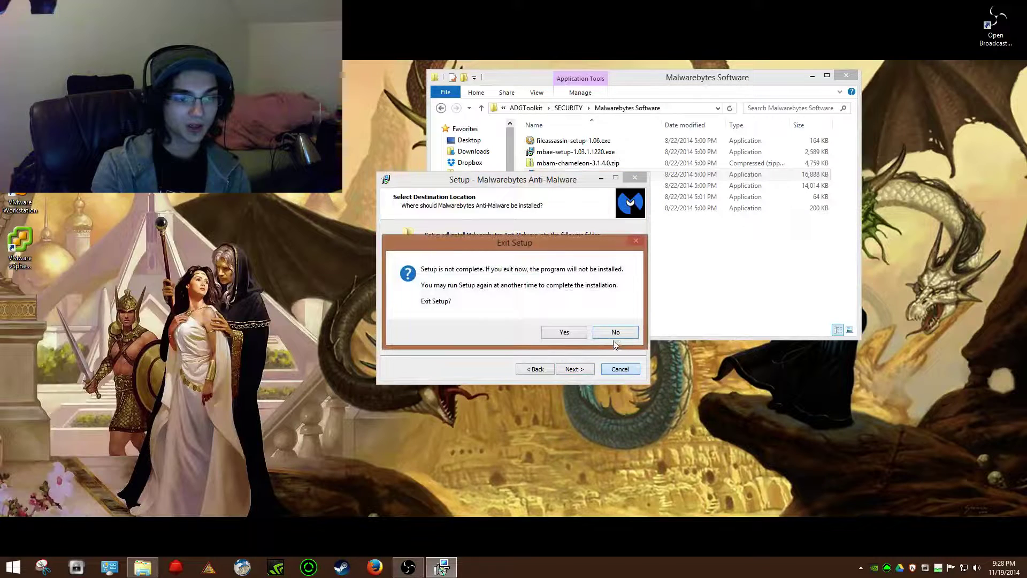
{"action": "left_click", "coordinate": [560, 333]}
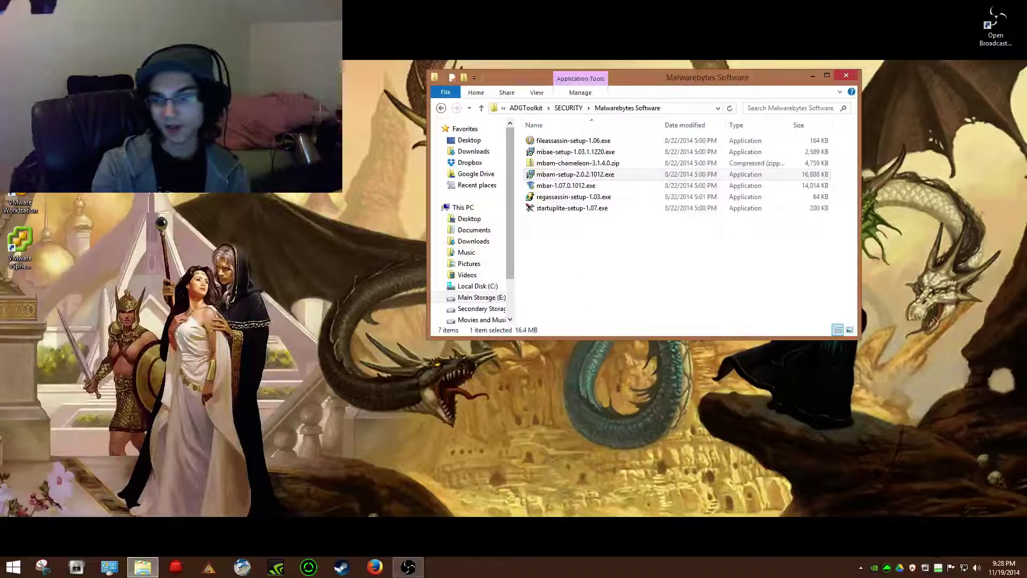
Open the installed Malwarebytes Anti-Malware and review its scan types and general settings.
{"action": "double_click", "coordinate": [21, 74]}
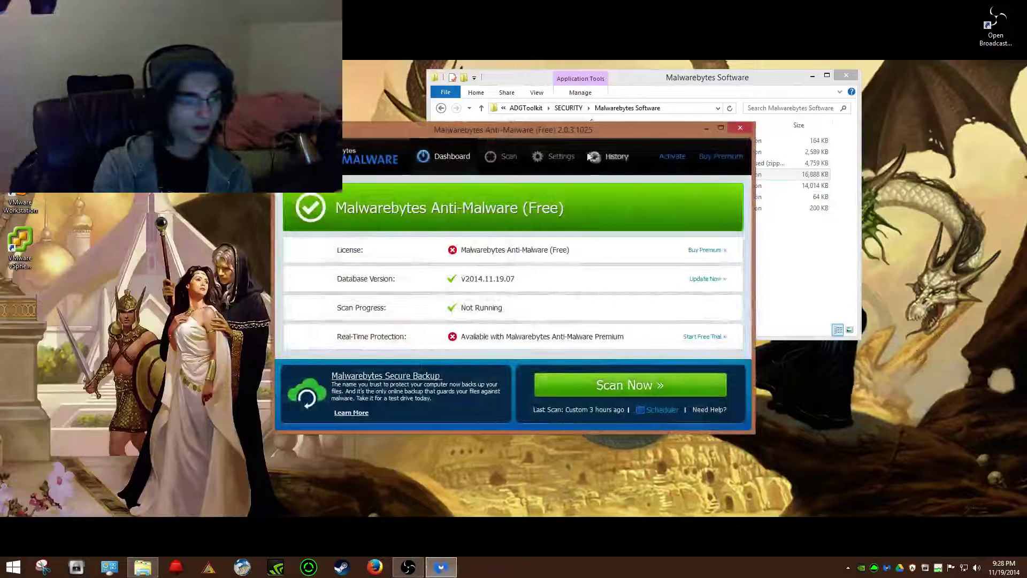
{"action": "left_click_drag", "start_coordinate": [588, 131], "coordinate": [707, 150]}
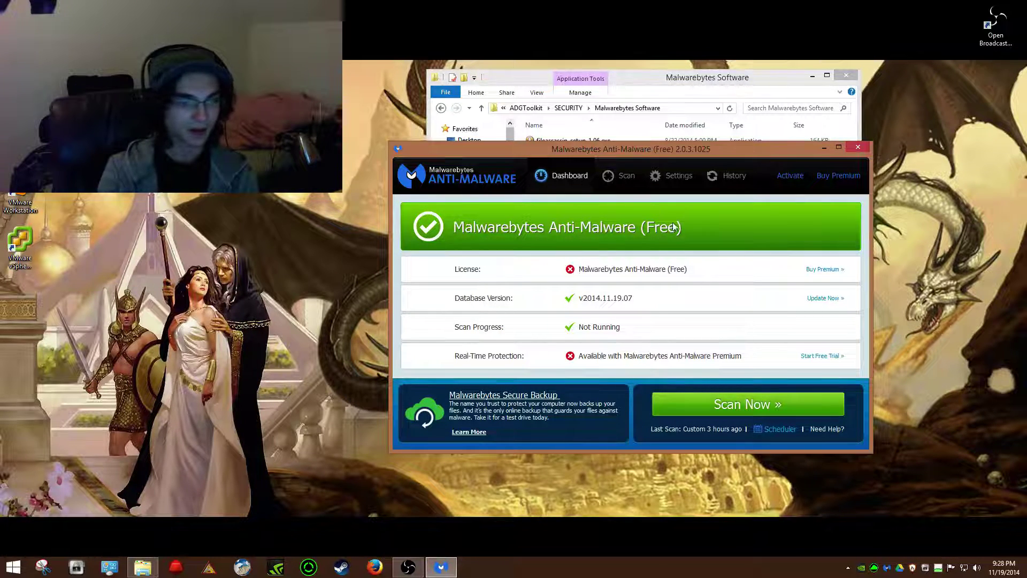
{"action": "left_click", "coordinate": [621, 175]}
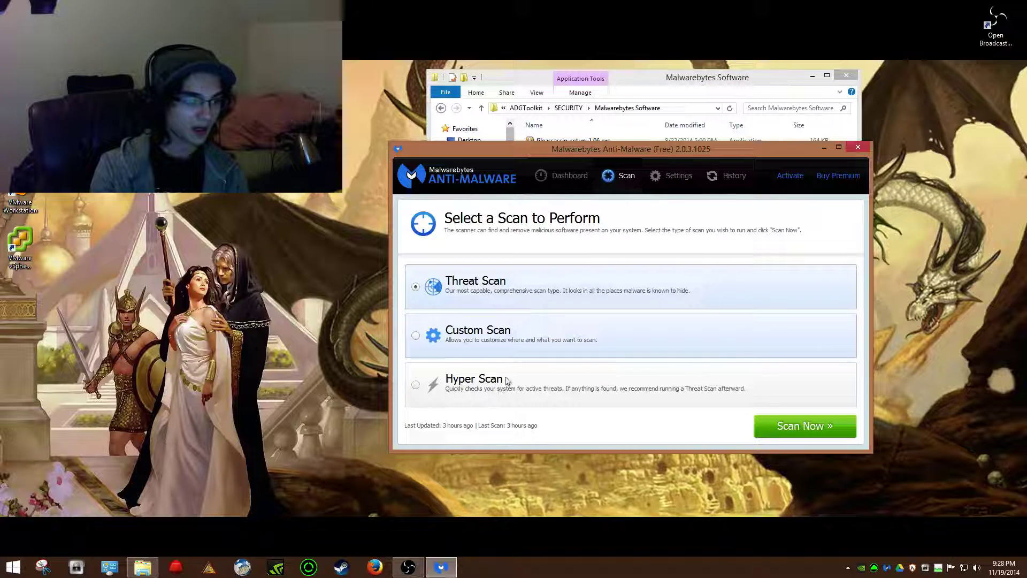
{"action": "left_click", "coordinate": [678, 177]}
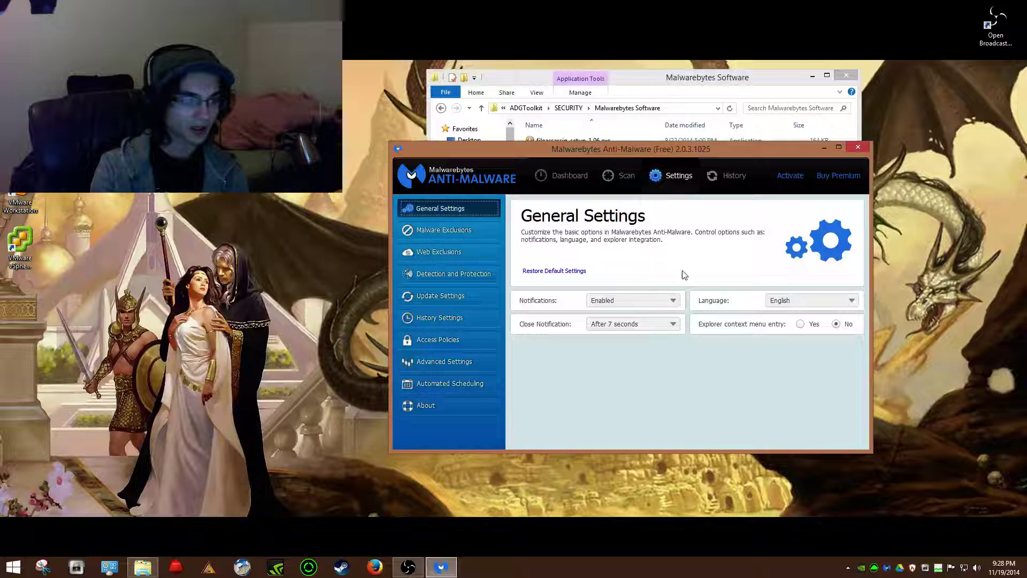
{"action": "left_click", "coordinate": [734, 175]}
{"action": "left_click", "coordinate": [659, 179]}
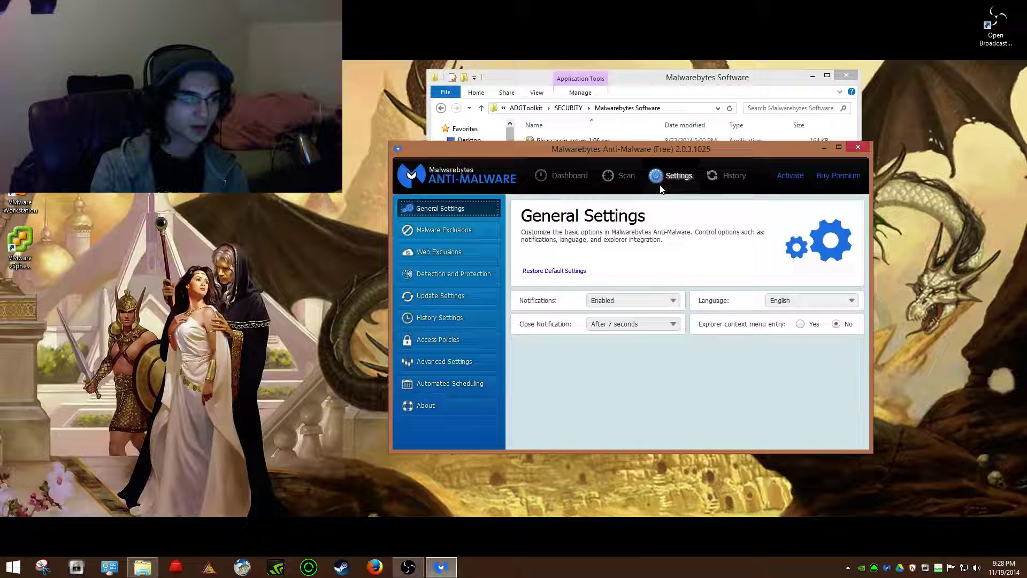
Examine the full list of quarantined threats, widening the Vendor column to read the threat names.
{"action": "left_click", "coordinate": [719, 176]}
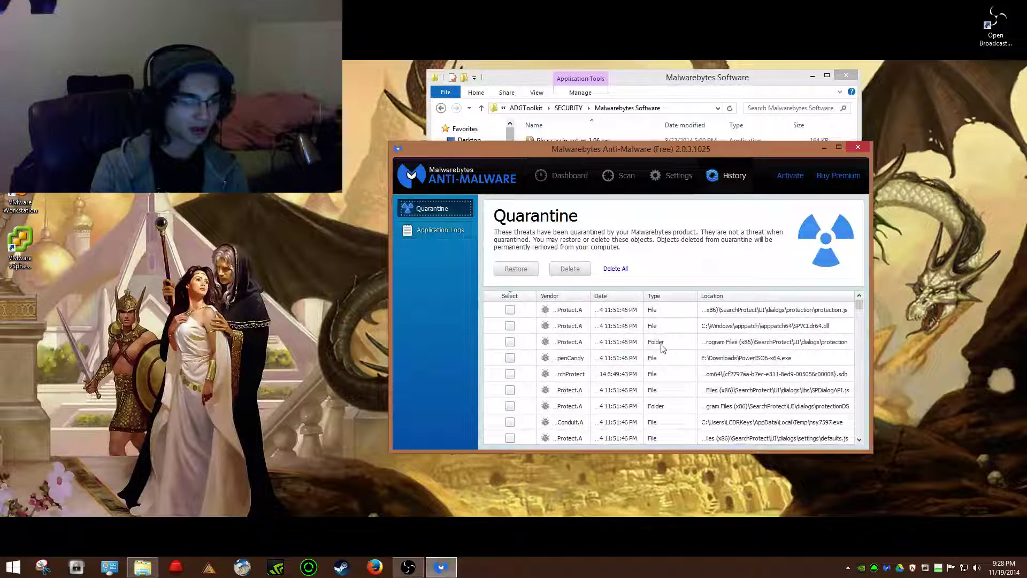
{"action": "scroll", "coordinate": [662, 348], "scroll_direction": "down", "scroll_amount": 3}
{"action": "scroll", "coordinate": [662, 349], "scroll_direction": "down", "scroll_amount": 8}
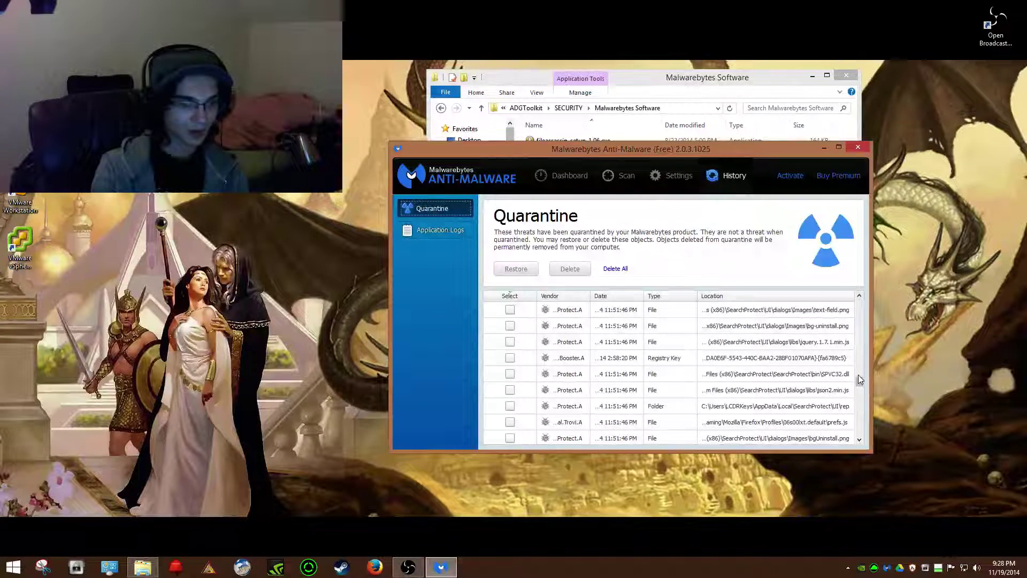
{"action": "left_click_drag", "start_coordinate": [860, 383], "coordinate": [865, 303]}
{"action": "left_click_drag", "start_coordinate": [590, 296], "coordinate": [652, 296]}
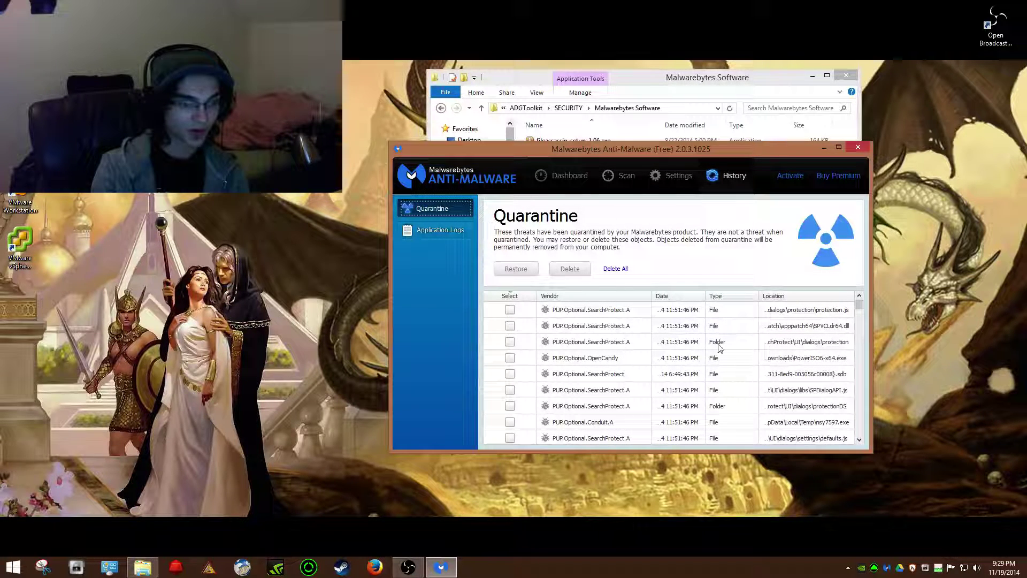
{"action": "left_click_drag", "start_coordinate": [861, 304], "coordinate": [868, 436]}
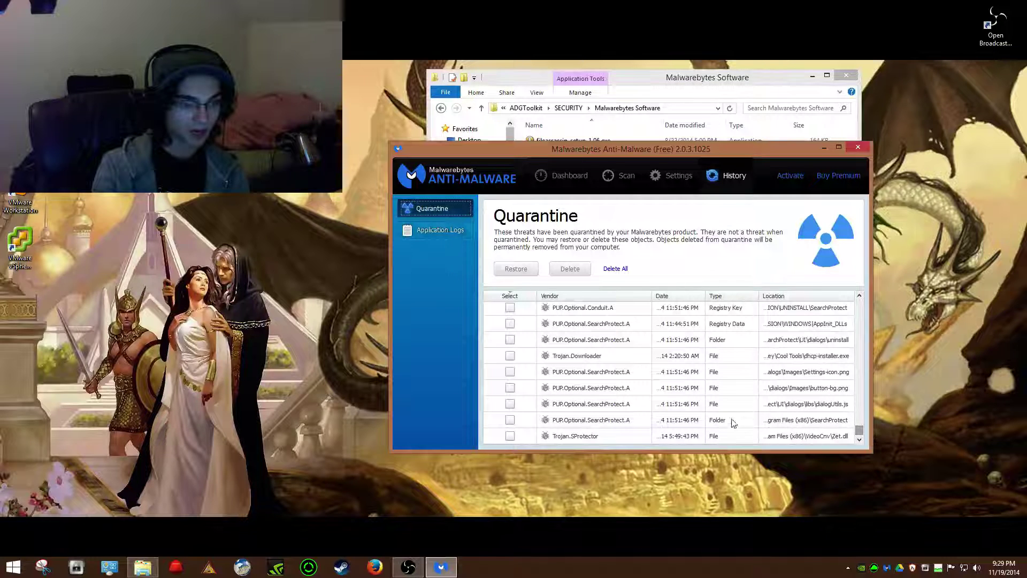
Start a Threat Scan, installing the available database update first.
{"action": "left_click", "coordinate": [660, 174]}
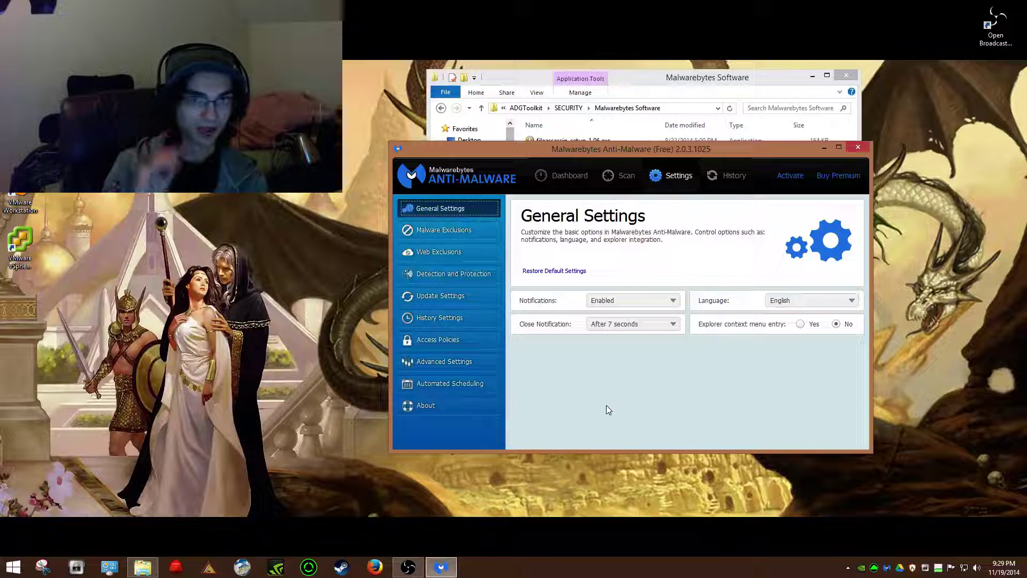
{"action": "left_click", "coordinate": [616, 174]}
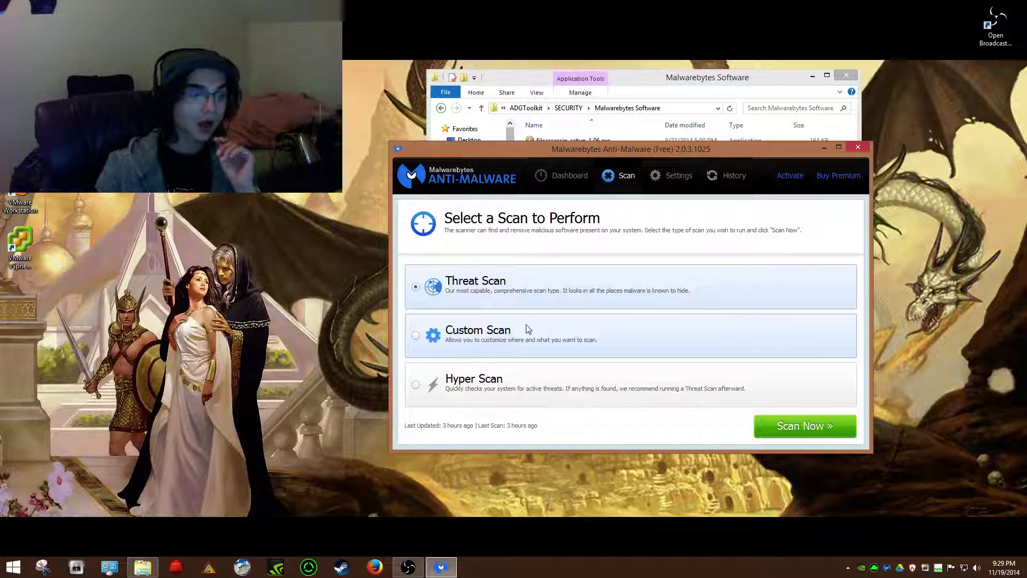
{"action": "left_click", "coordinate": [807, 425]}
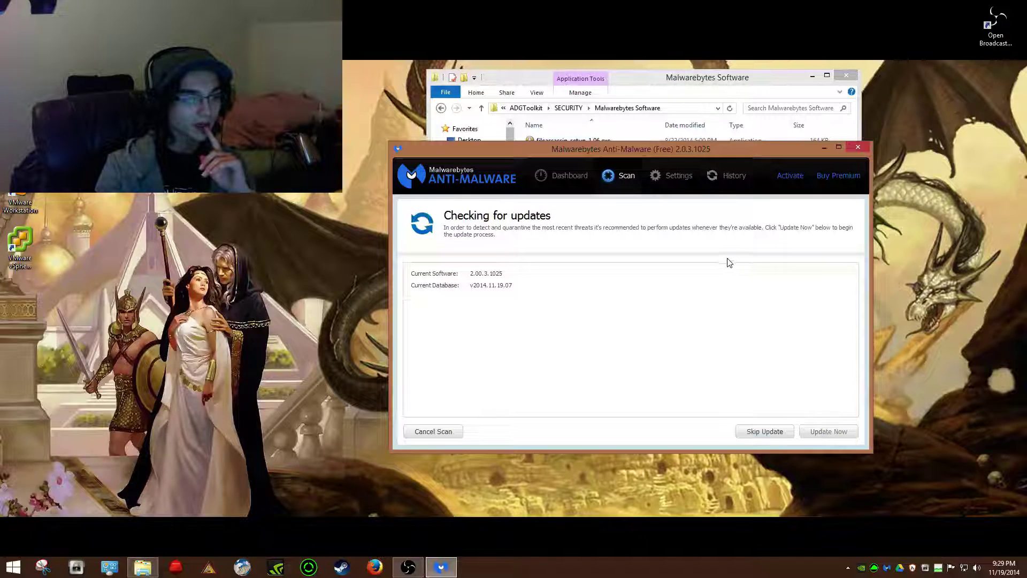
{"action": "left_click", "coordinate": [826, 432]}
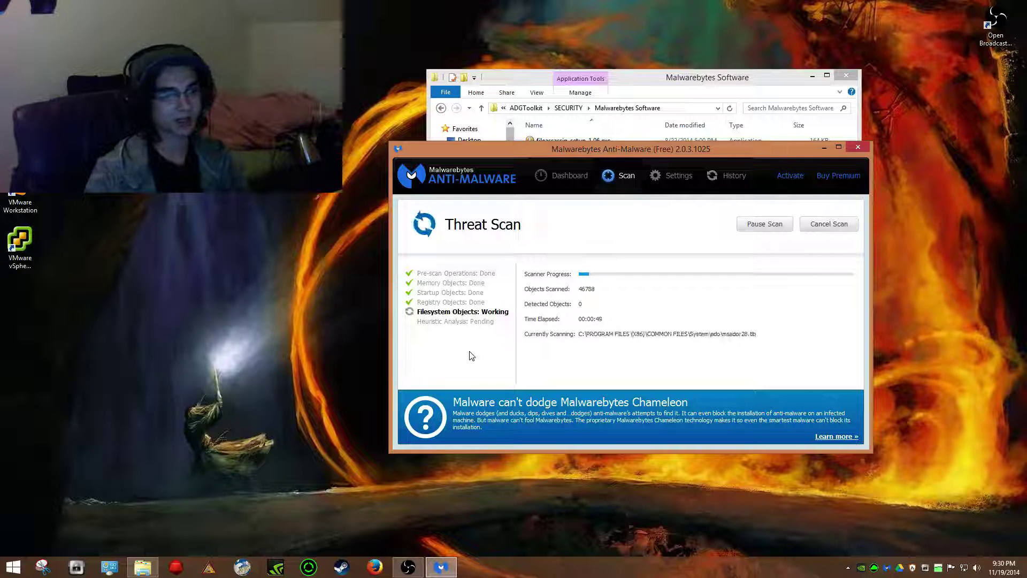
Cancel the running Threat Scan and return to the choice of scan types.
{"action": "left_click", "coordinate": [829, 224]}
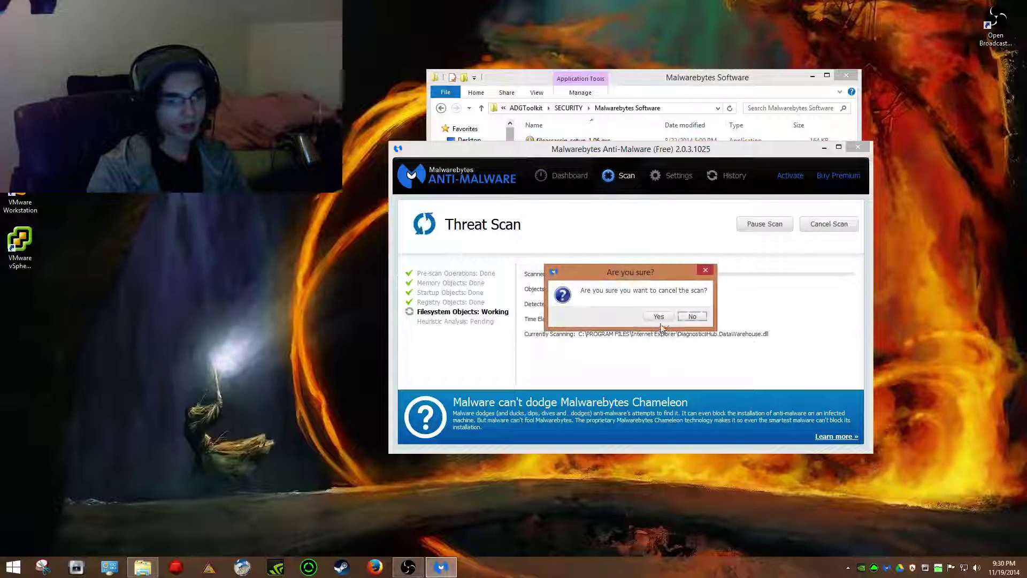
{"action": "left_click", "coordinate": [665, 316]}
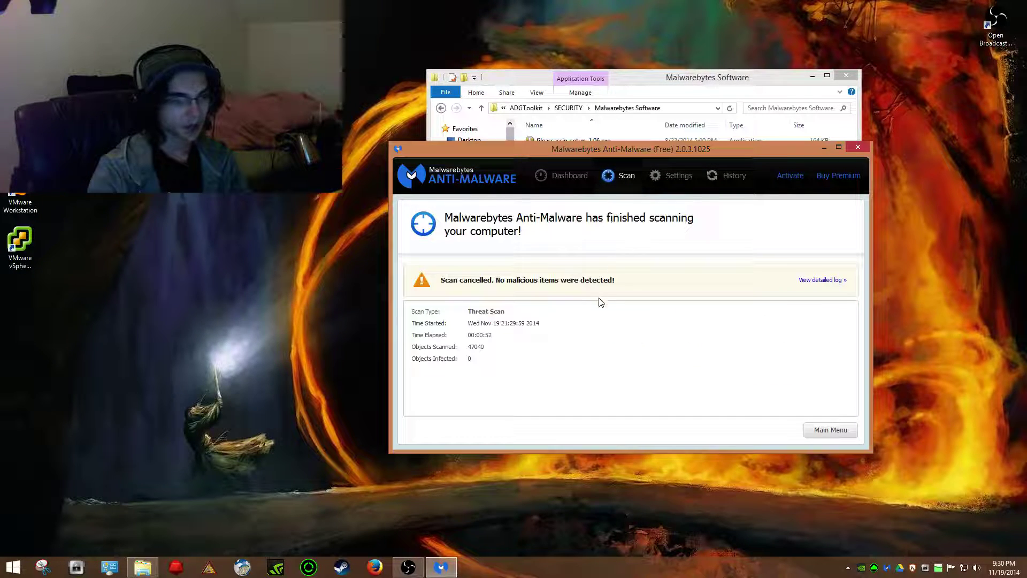
{"action": "left_click", "coordinate": [568, 176]}
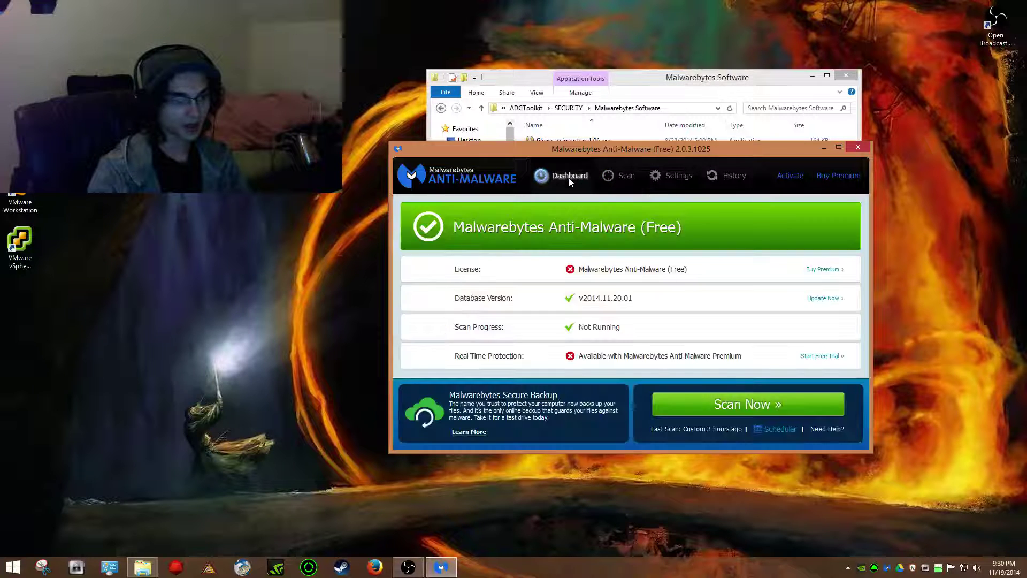
{"action": "left_click", "coordinate": [631, 179]}
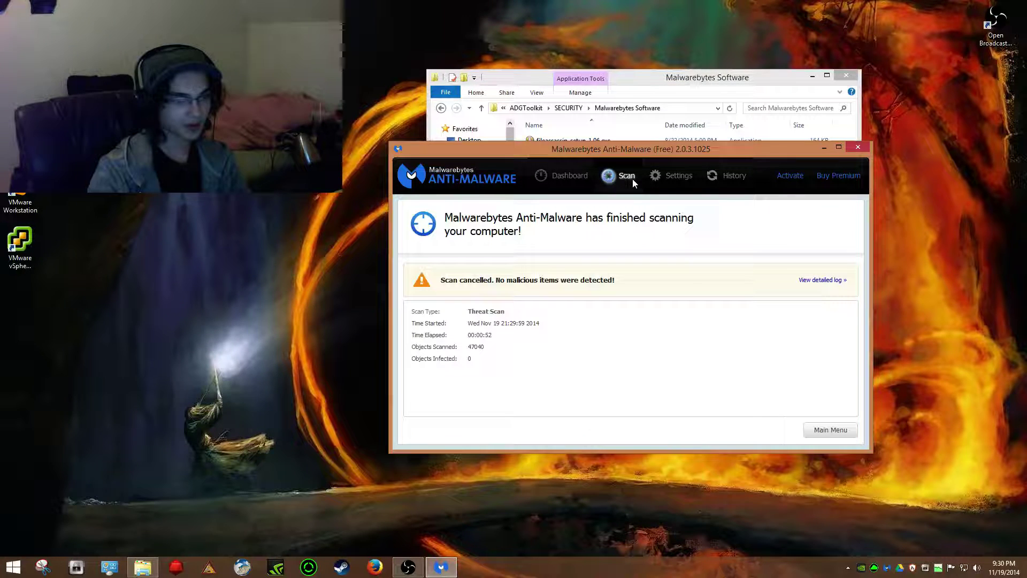
{"action": "left_click", "coordinate": [826, 429]}
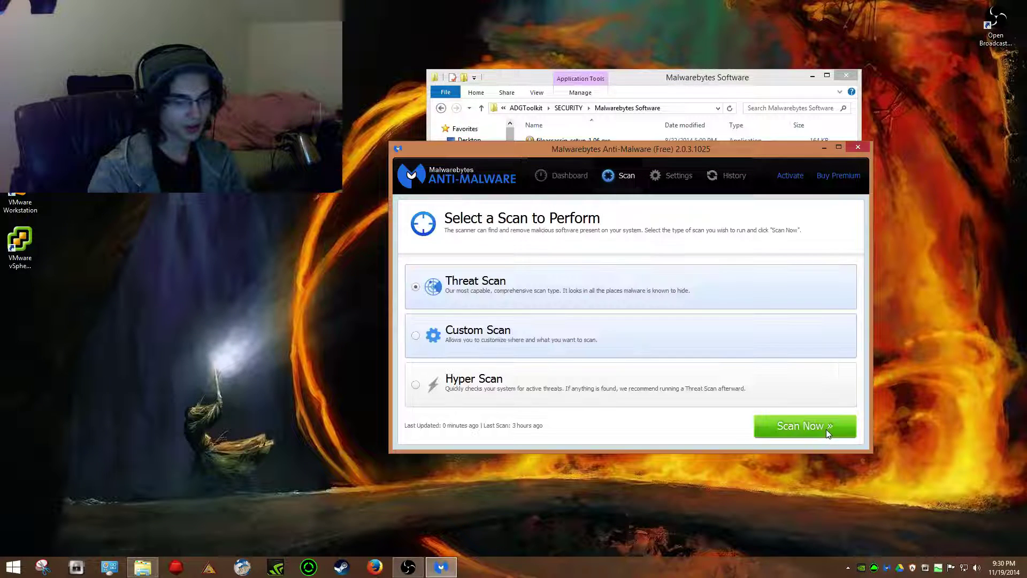
Choose a Custom Scan, open its configuration and enable scanning for rootkits.
{"action": "left_click", "coordinate": [495, 335]}
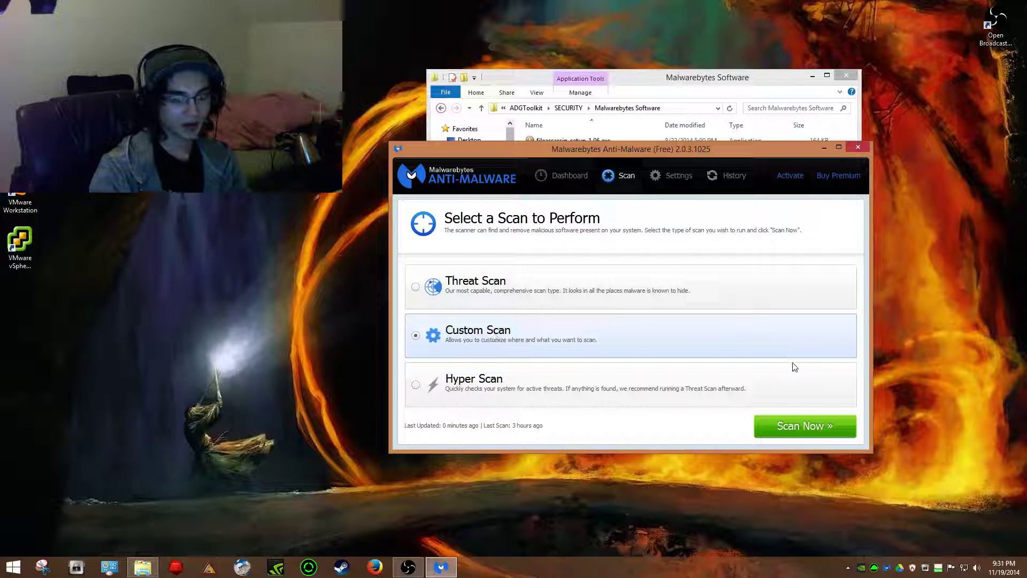
{"action": "left_click", "coordinate": [804, 426]}
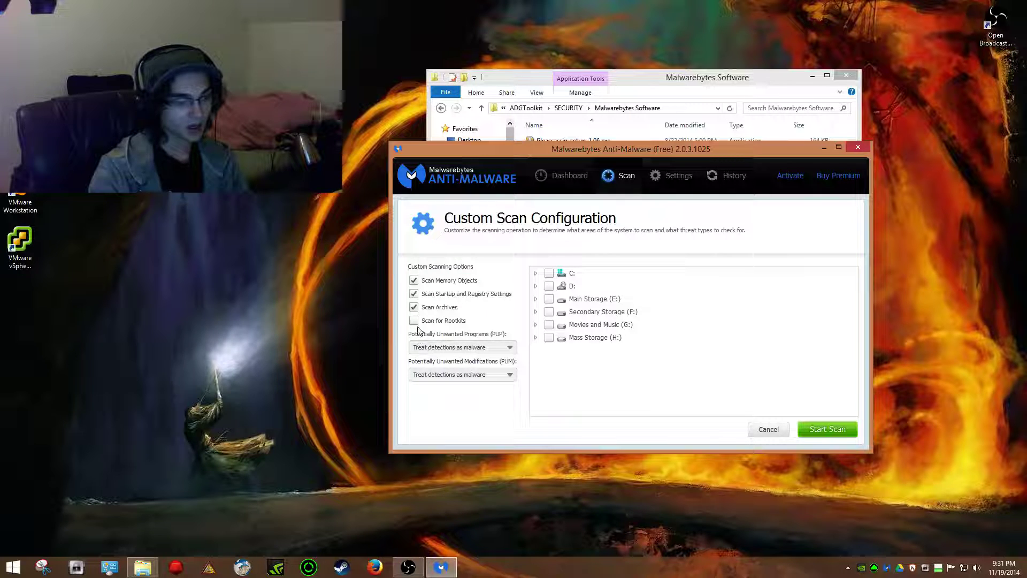
{"action": "left_click", "coordinate": [414, 320]}
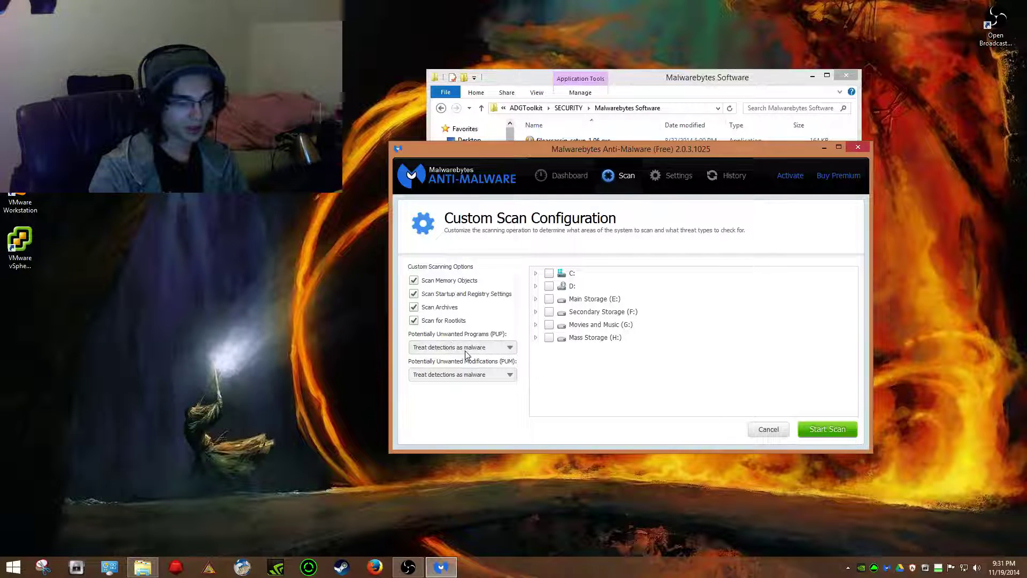
Review the handling options for potentially unwanted programs, keeping Treat detections as malware selected.
{"action": "left_click", "coordinate": [463, 348]}
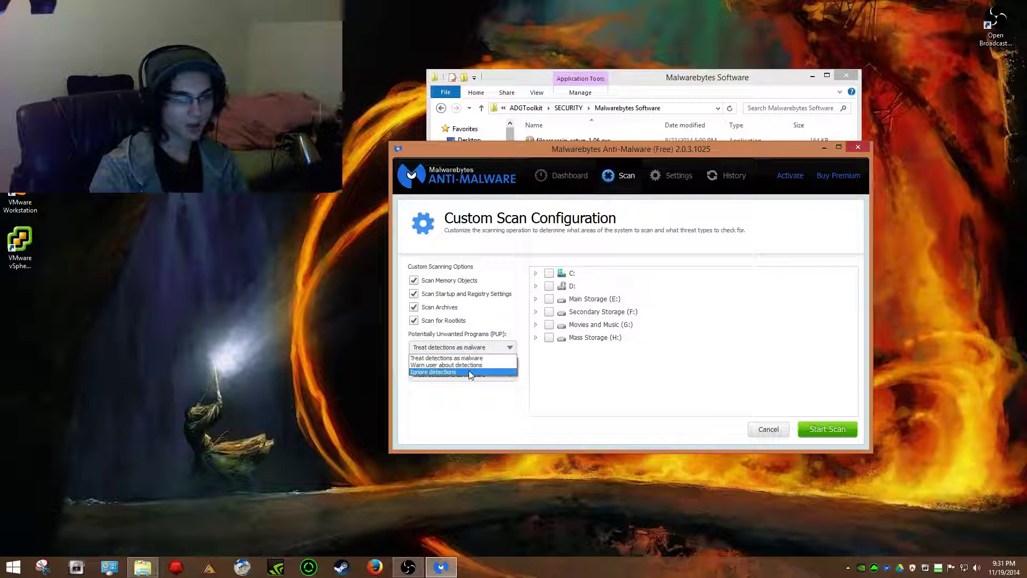
{"action": "left_click", "coordinate": [467, 359]}
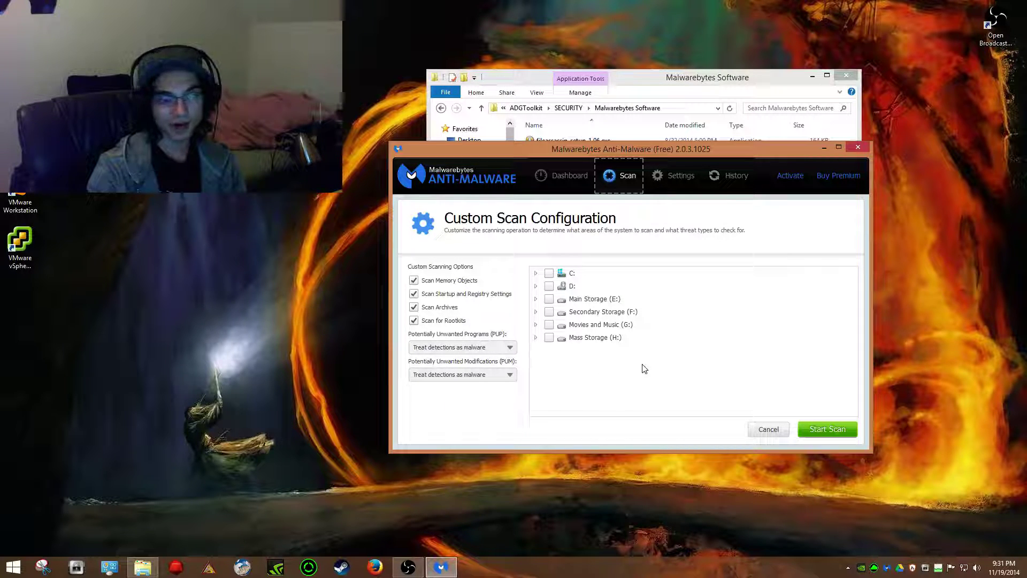
Try selecting drives C:, D: and Main Storage (E:) for the custom scan, clearing all three again.
{"action": "left_click", "coordinate": [549, 274]}
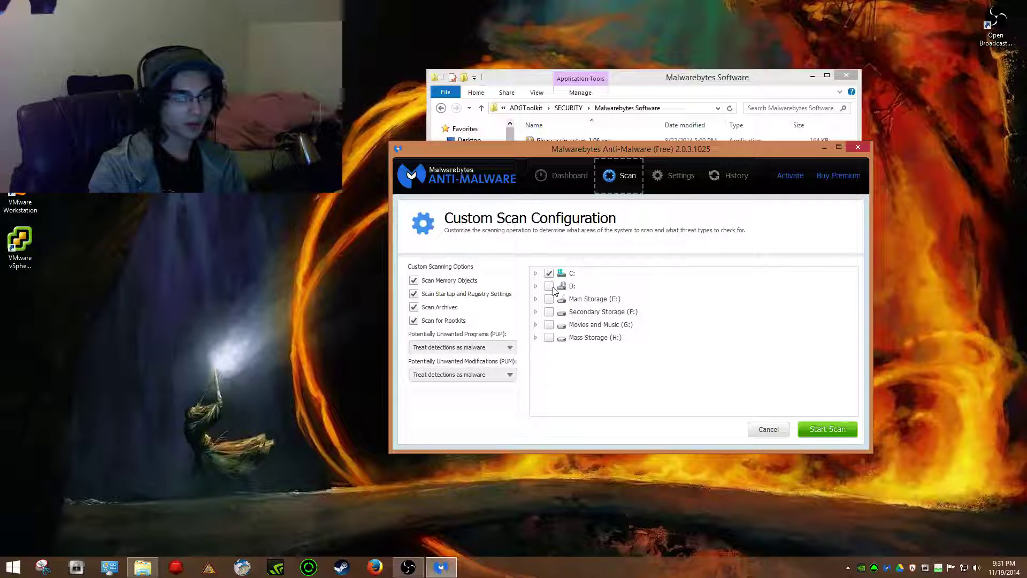
{"action": "left_click", "coordinate": [549, 299]}
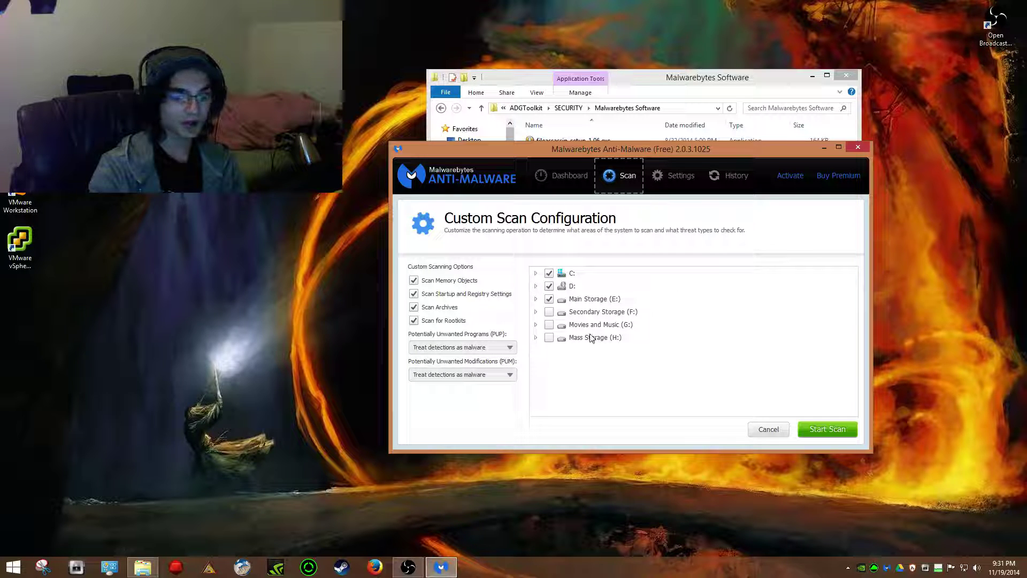
{"action": "left_click", "coordinate": [549, 299]}
{"action": "left_click", "coordinate": [549, 286]}
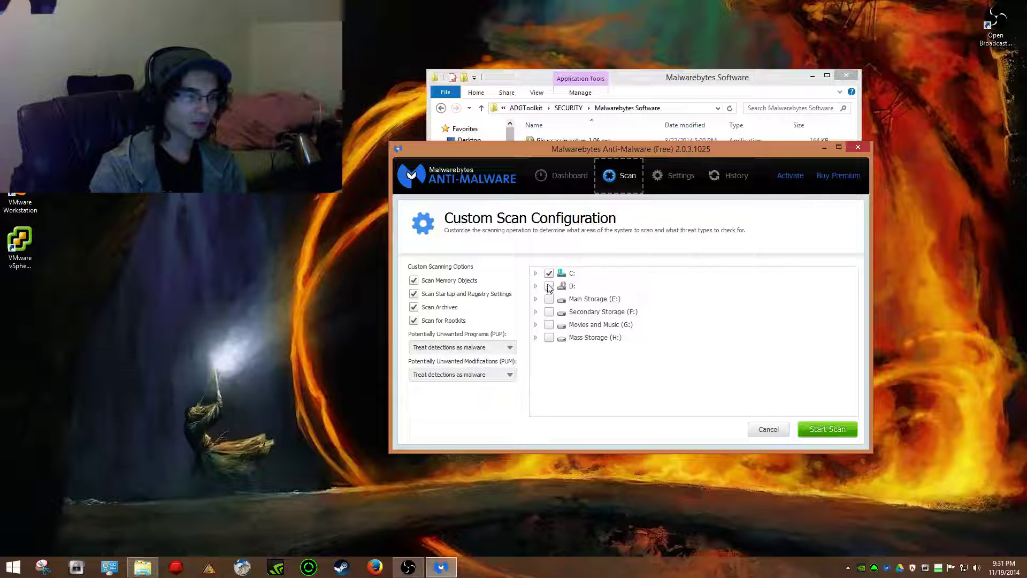
{"action": "left_click", "coordinate": [549, 273]}
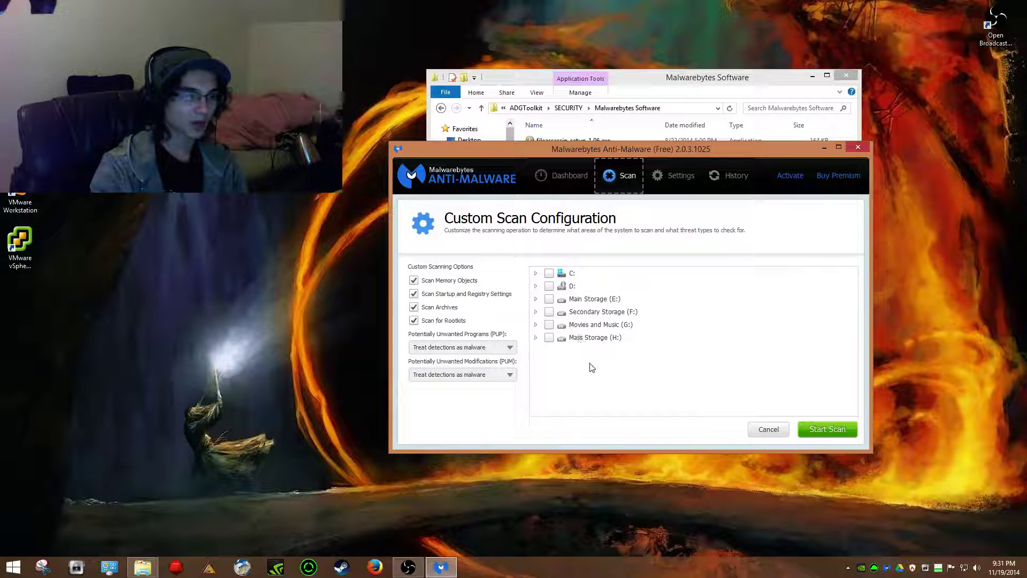
View the individually selectable folders on drive C:, collapse the list and close Malwarebytes Anti-Malware without scanning.
{"action": "left_click", "coordinate": [535, 273]}
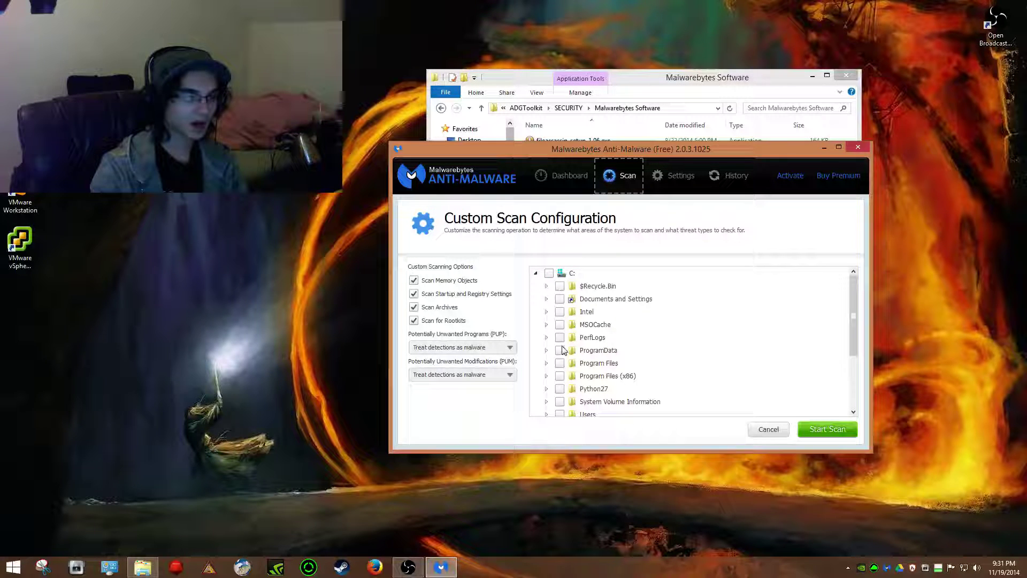
{"action": "left_click", "coordinate": [535, 273]}
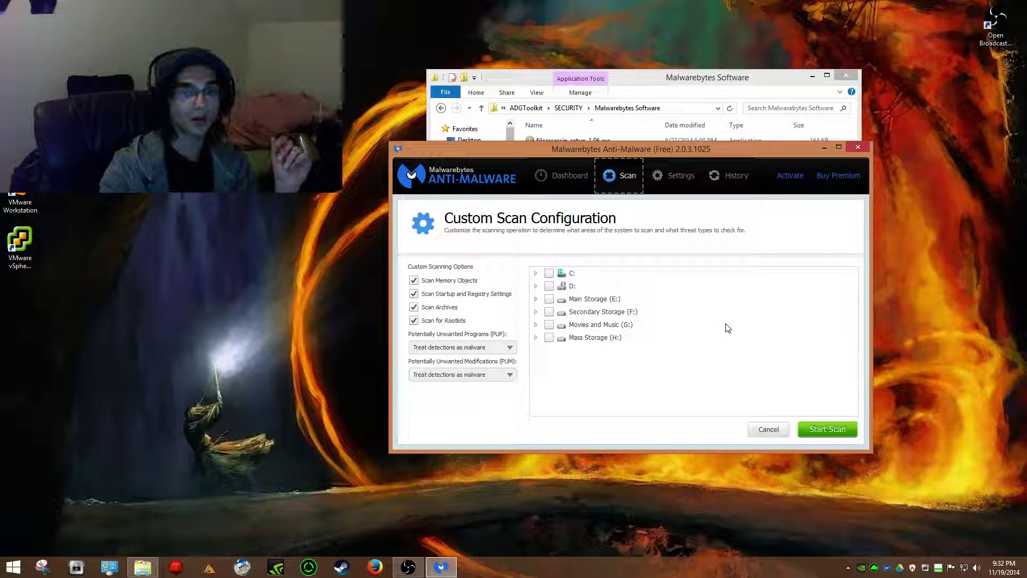
{"action": "left_click", "coordinate": [857, 150]}
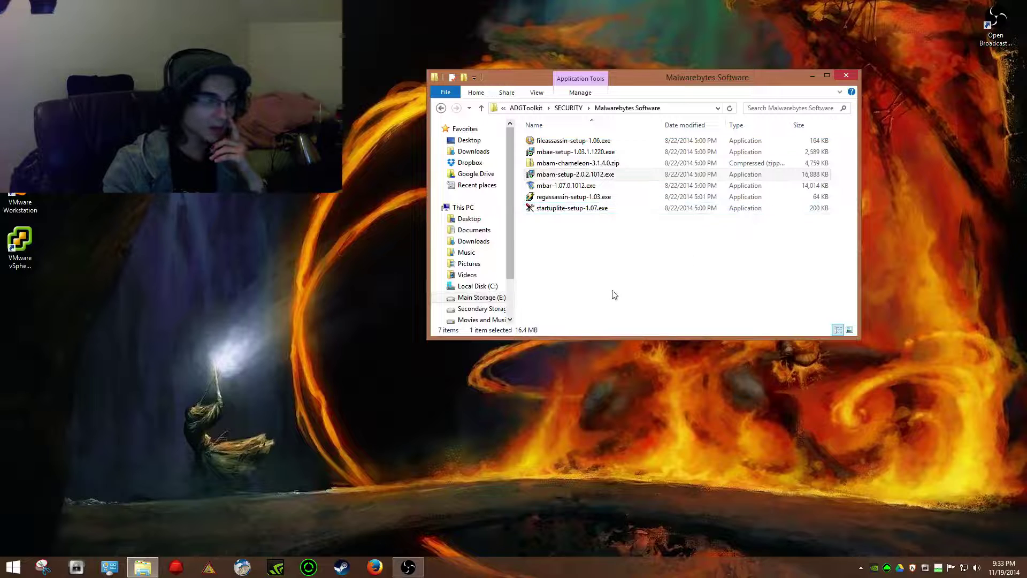
Launch mbae-setup-1.03.1.1220.exe, allow it to run and accept the license agreement in the setup wizard.
{"action": "left_click", "coordinate": [603, 303]}
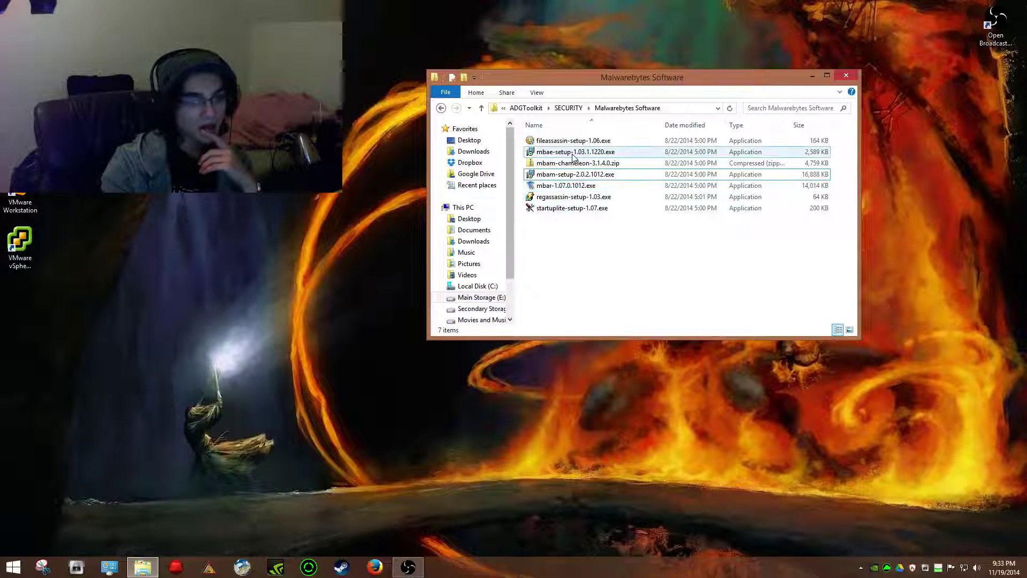
{"action": "double_click", "coordinate": [574, 152]}
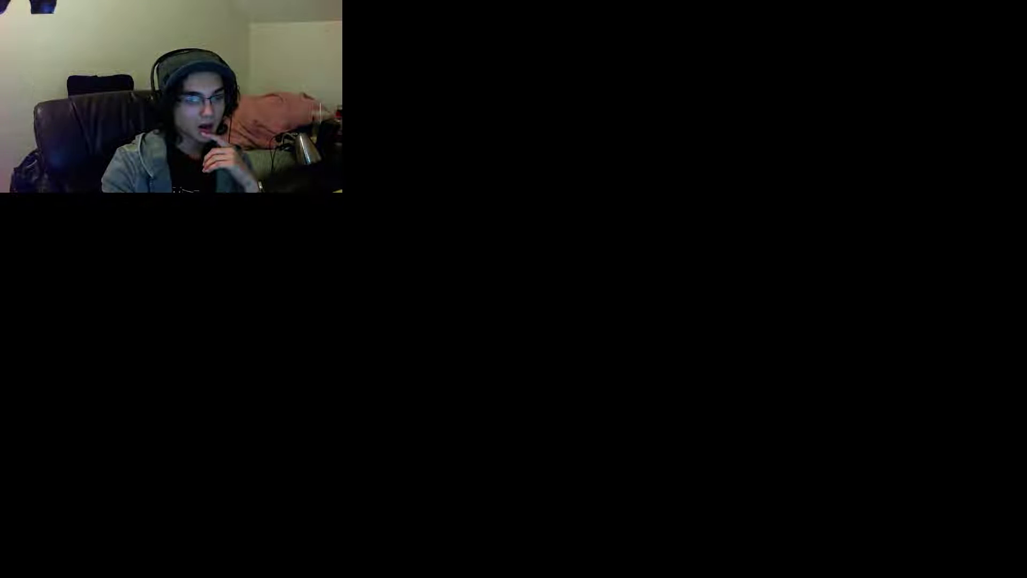
{"action": "left_click", "coordinate": [612, 254]}
{"action": "left_click", "coordinate": [539, 309]}
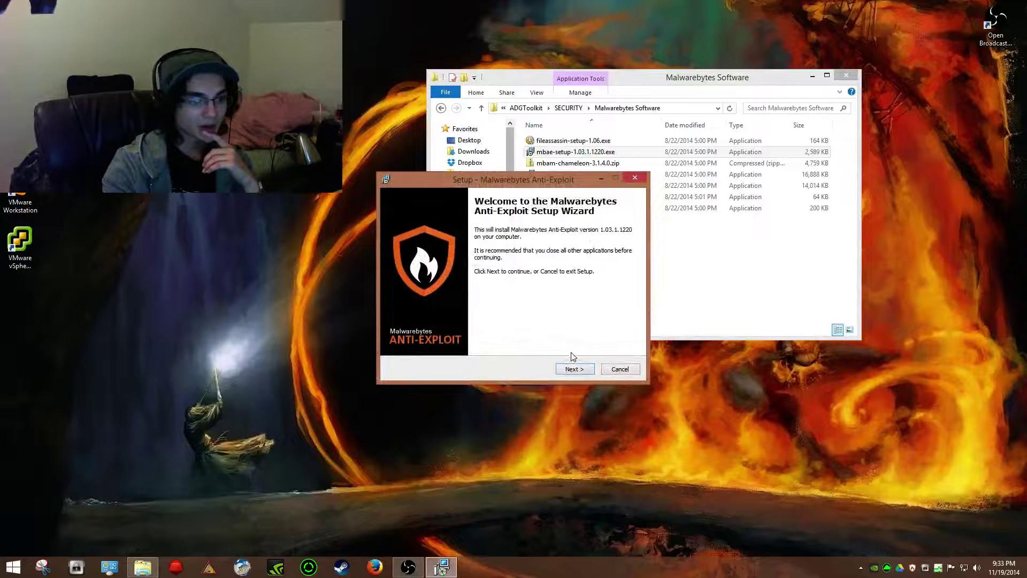
{"action": "left_click", "coordinate": [573, 371]}
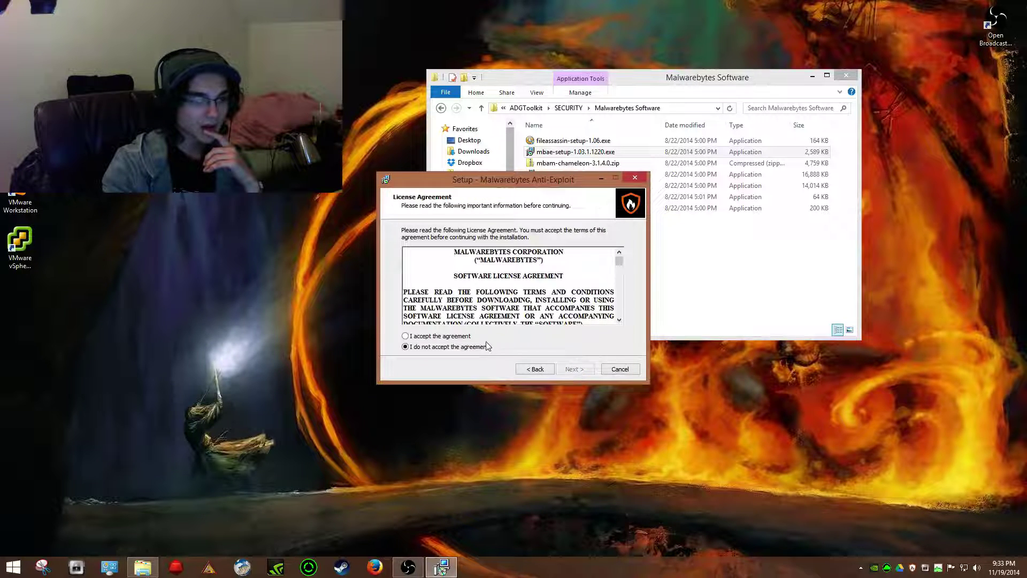
{"action": "left_click", "coordinate": [469, 336]}
{"action": "left_click", "coordinate": [570, 372]}
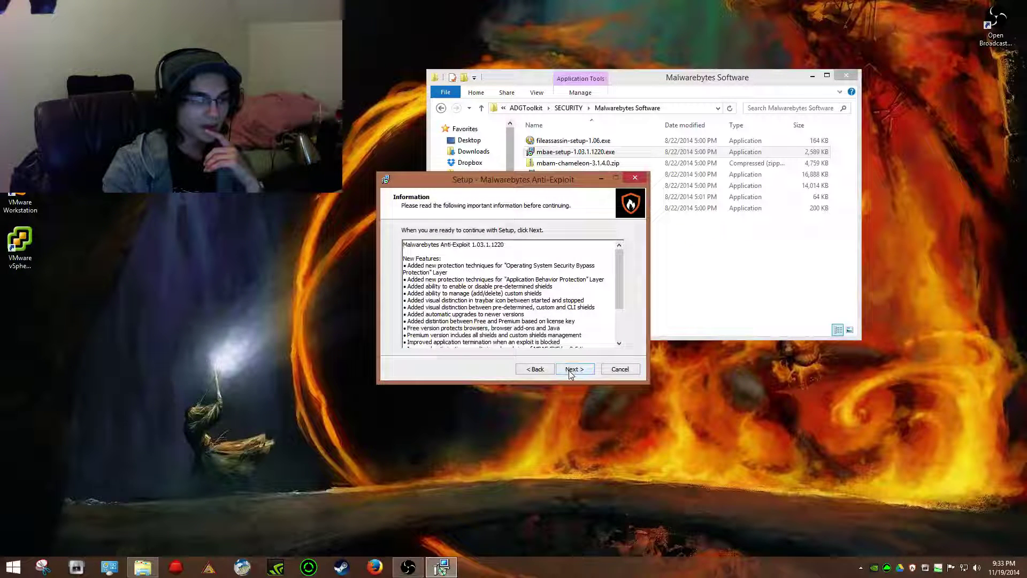
Read the new features list on the setup wizard's information page, then exit the setup without installing.
{"action": "left_click", "coordinate": [569, 372]}
{"action": "left_click", "coordinate": [549, 372]}
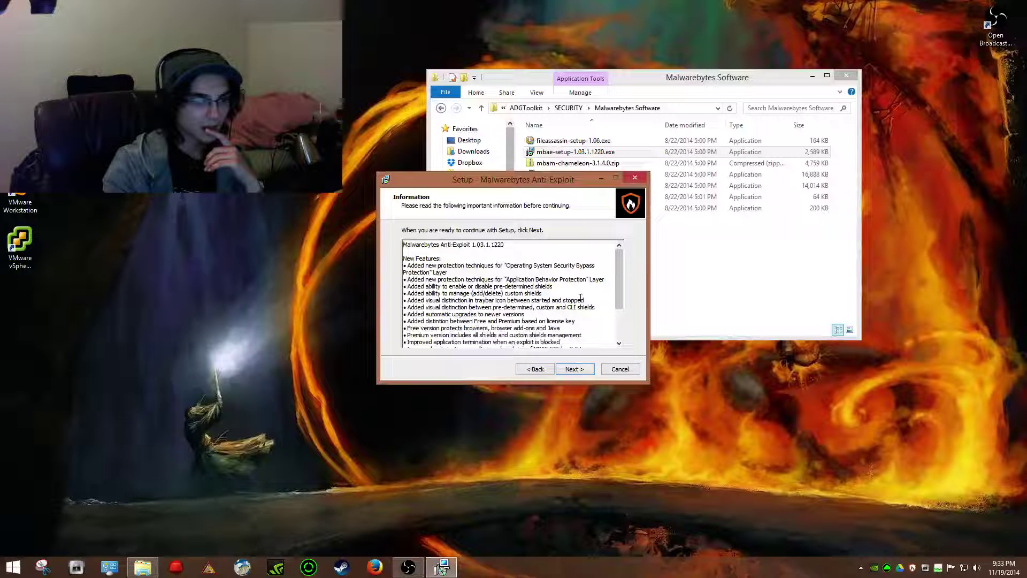
{"action": "scroll", "coordinate": [583, 294], "scroll_direction": "down", "scroll_amount": 2}
{"action": "scroll", "coordinate": [594, 288], "scroll_direction": "up", "scroll_amount": 2}
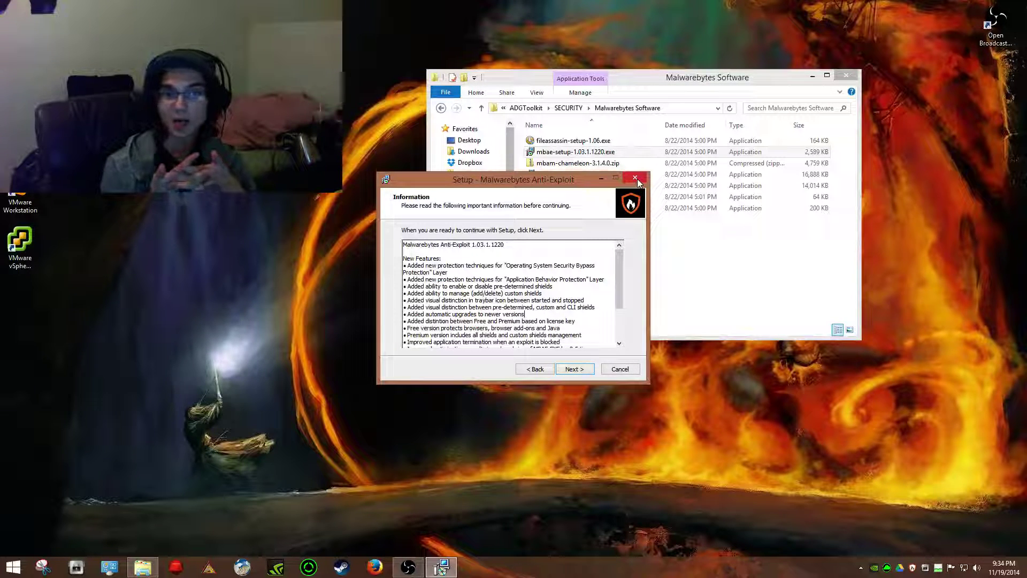
{"action": "left_click", "coordinate": [635, 179]}
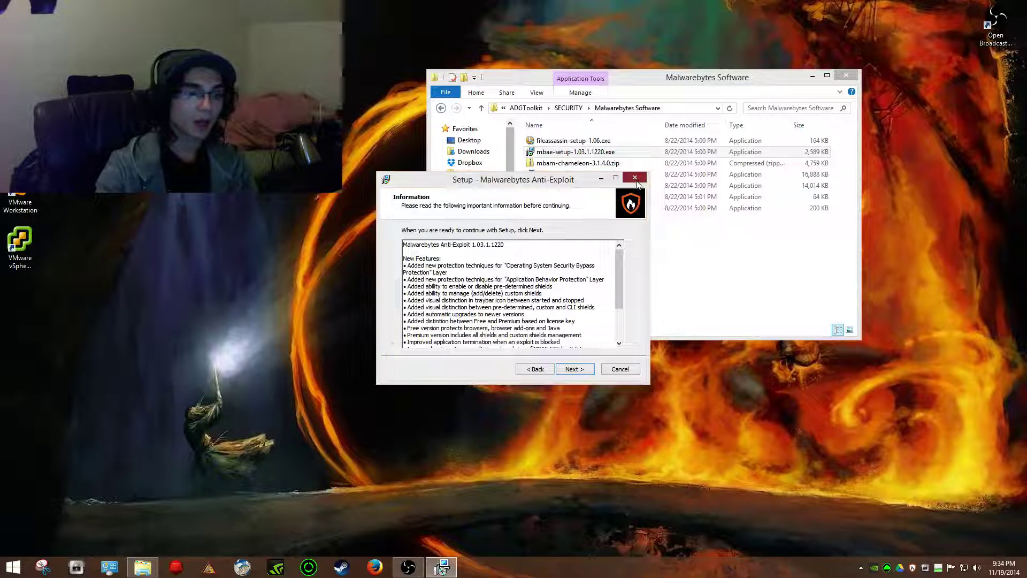
{"action": "left_click", "coordinate": [559, 332]}
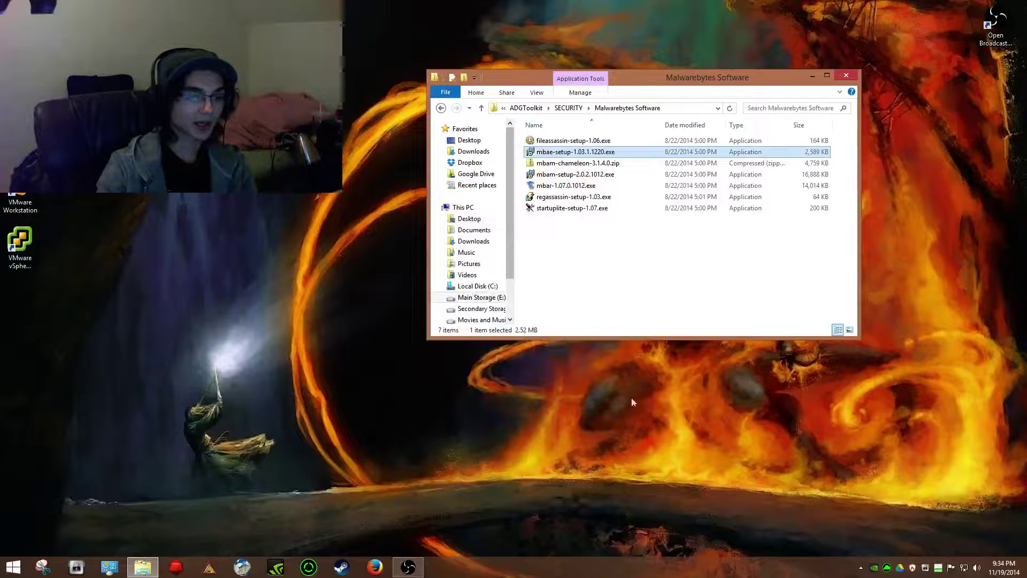
{"action": "left_click", "coordinate": [707, 462]}
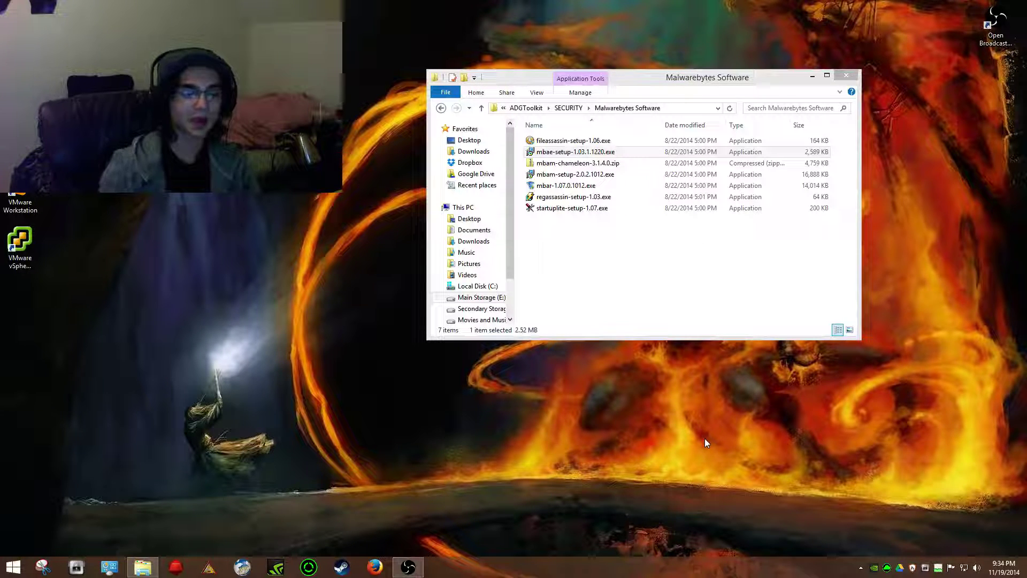
Open the already running Malwarebytes Anti-Exploit from the notification area and move its window over the folder window.
{"action": "right_click", "coordinate": [904, 570]}
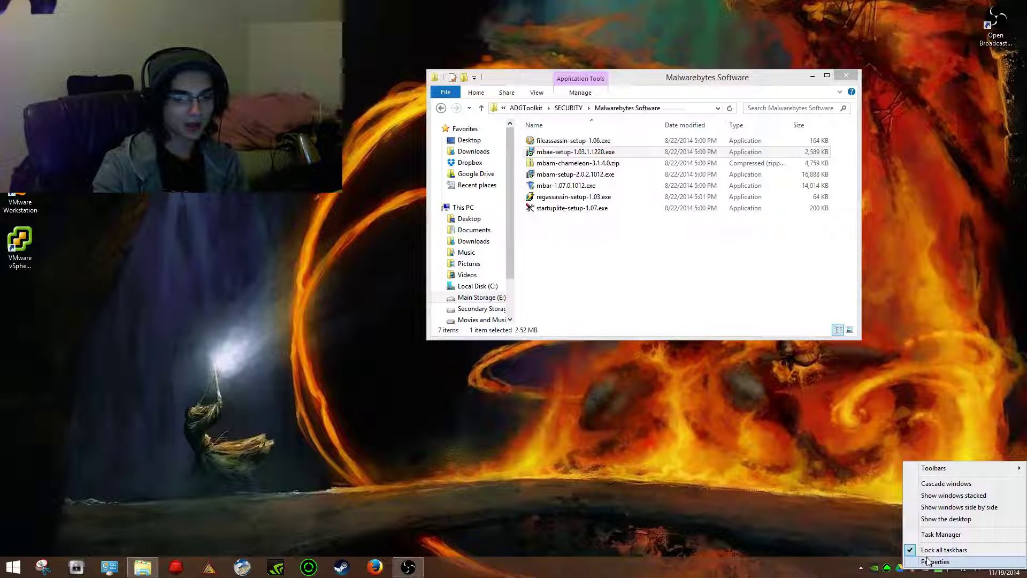
{"action": "right_click", "coordinate": [912, 569]}
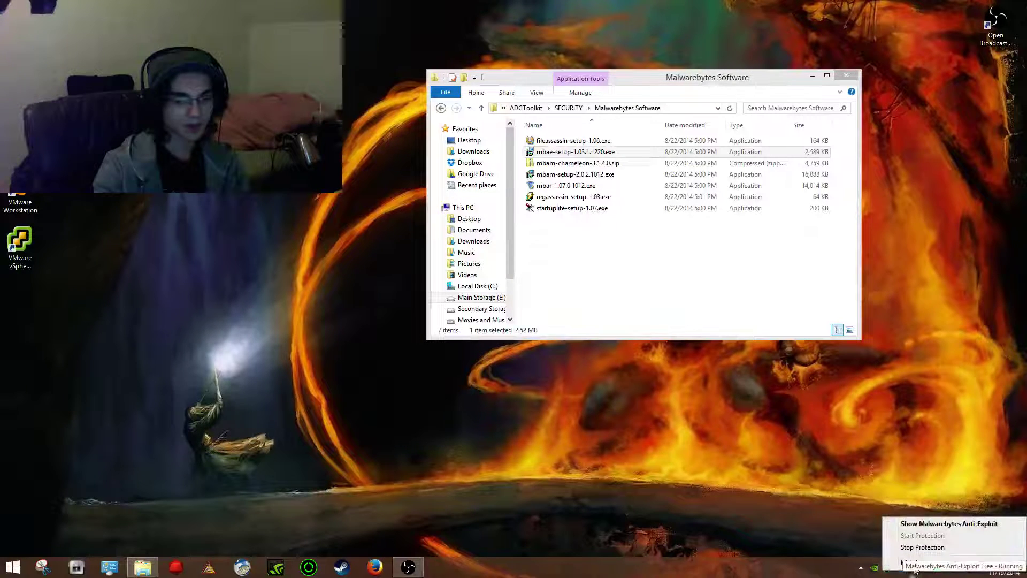
{"action": "left_click", "coordinate": [915, 525]}
{"action": "left_click_drag", "start_coordinate": [541, 185], "coordinate": [725, 190]}
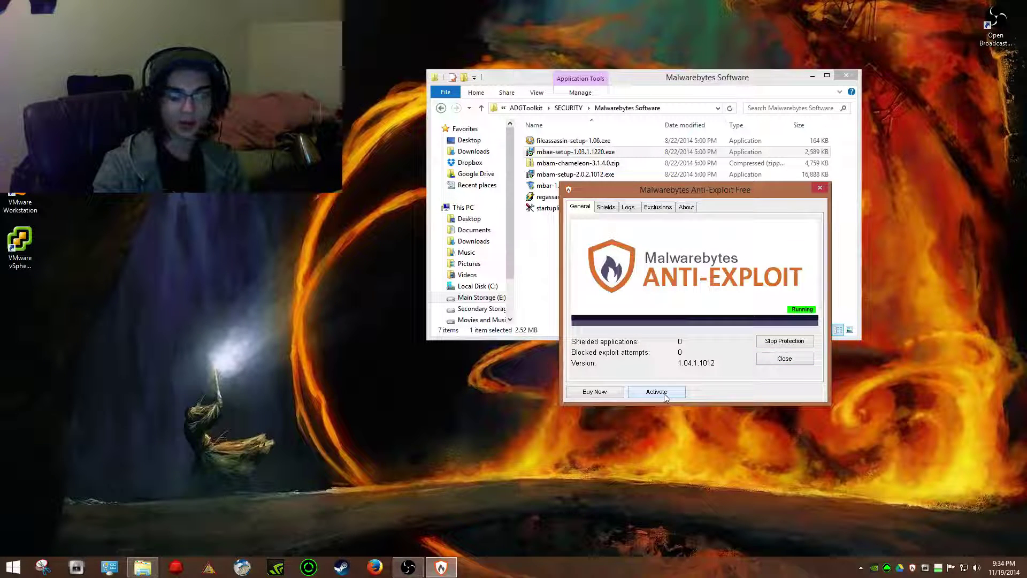
Look through Anti-Exploit's complete list of application shields and its protection logs.
{"action": "left_click", "coordinate": [602, 208]}
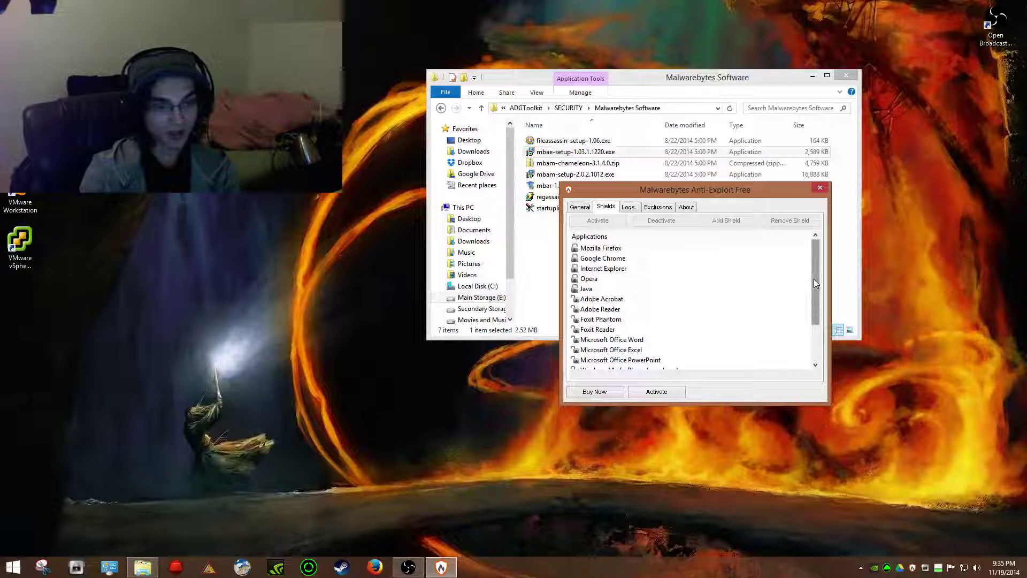
{"action": "left_click_drag", "start_coordinate": [814, 279], "coordinate": [815, 315]}
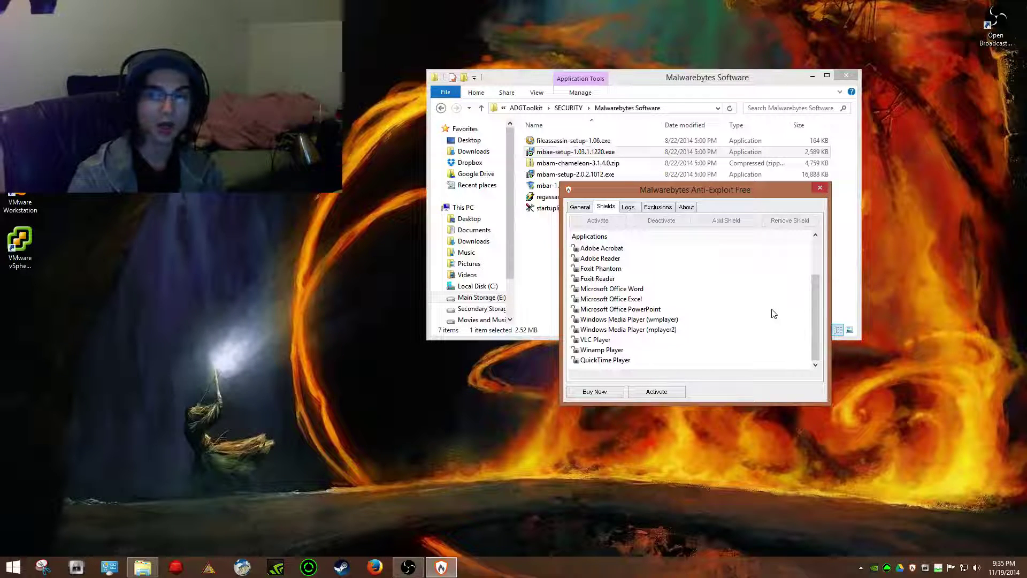
{"action": "left_click", "coordinate": [628, 208]}
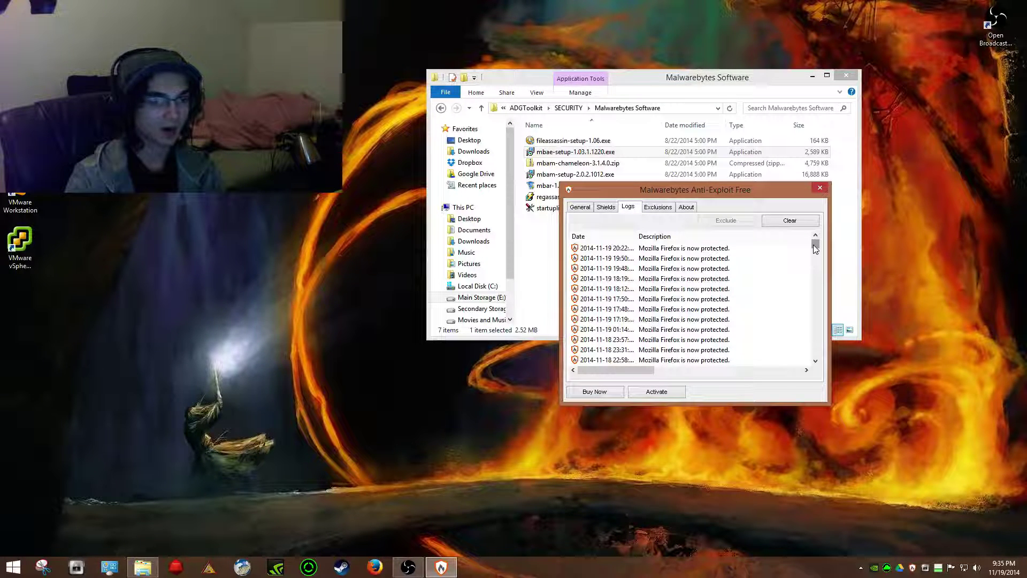
{"action": "mouse_move", "coordinate": [815, 248]}
{"action": "left_mouse_down"}
{"action": "mouse_move", "coordinate": [815, 358]}
{"action": "mouse_move", "coordinate": [809, 250]}
{"action": "left_mouse_up"}
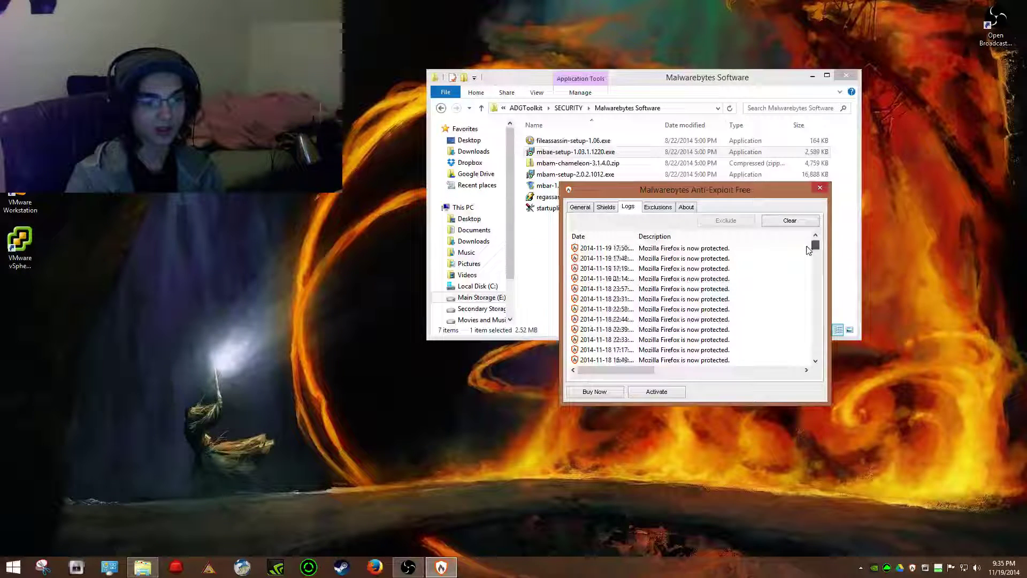
Check Anti-Exploit's exclusions list, general status and program information.
{"action": "left_click", "coordinate": [659, 208]}
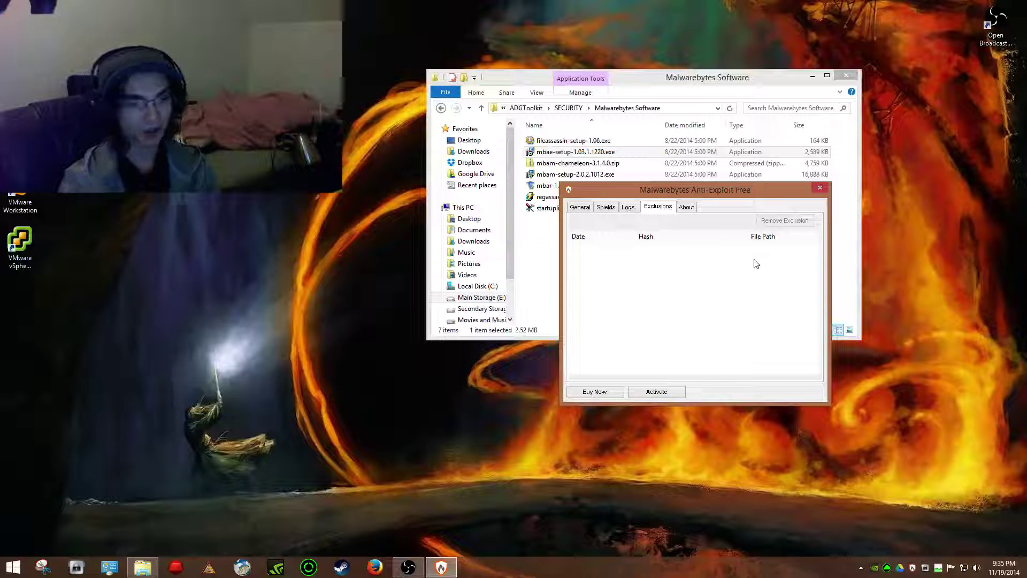
{"action": "left_click", "coordinate": [688, 208]}
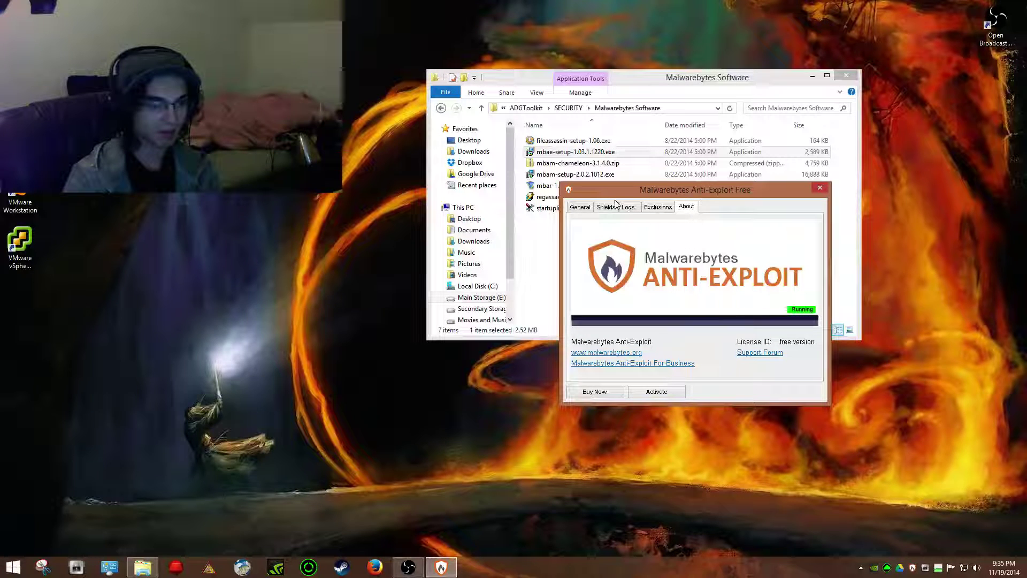
{"action": "left_click", "coordinate": [589, 212]}
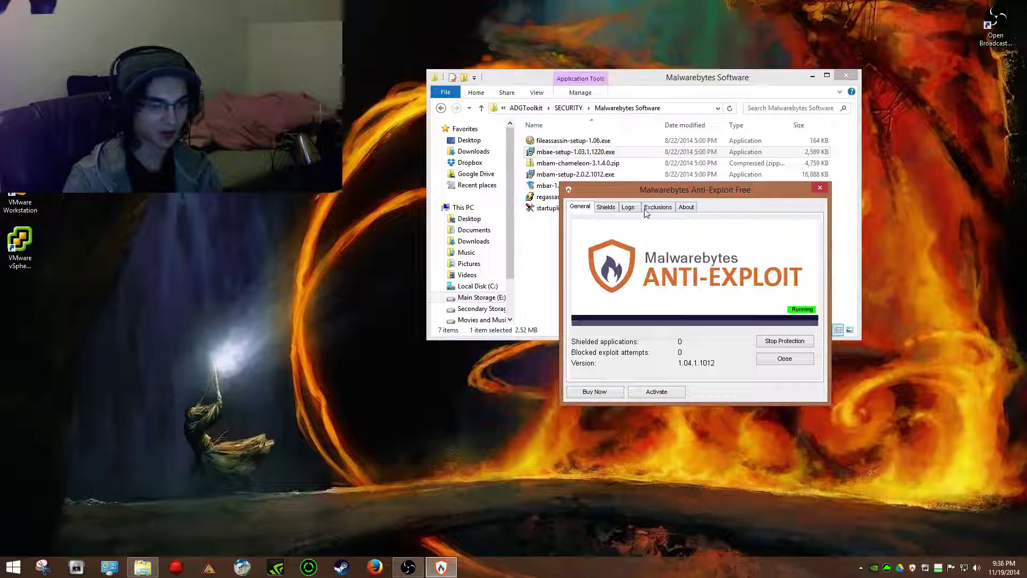
{"action": "left_click", "coordinate": [686, 207]}
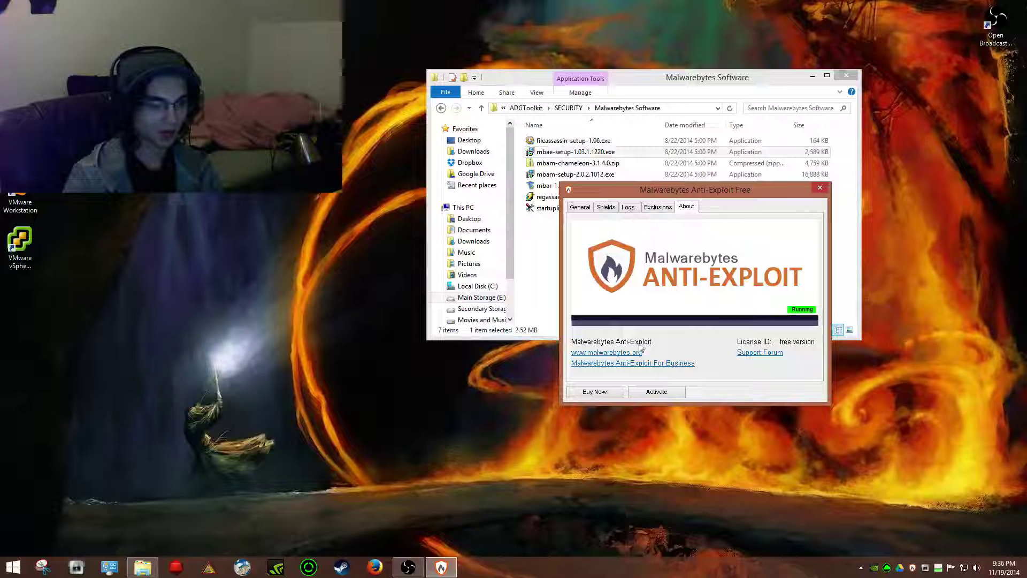
Launch Firefox and move its window aside to check Anti-Exploit's shielded applications count, then close Firefox and Anti-Exploit.
{"action": "left_click", "coordinate": [589, 208]}
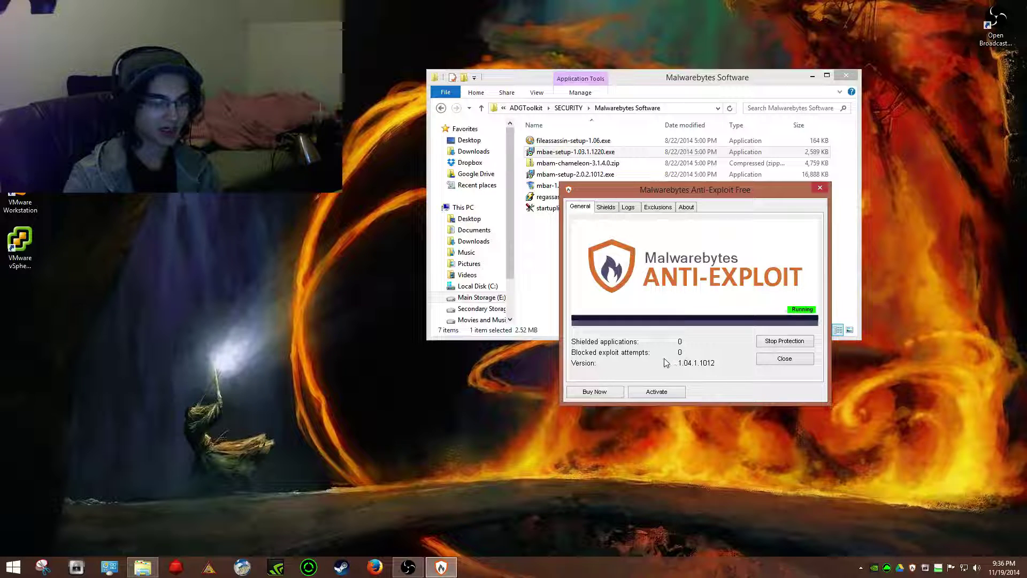
{"action": "left_click", "coordinate": [374, 567]}
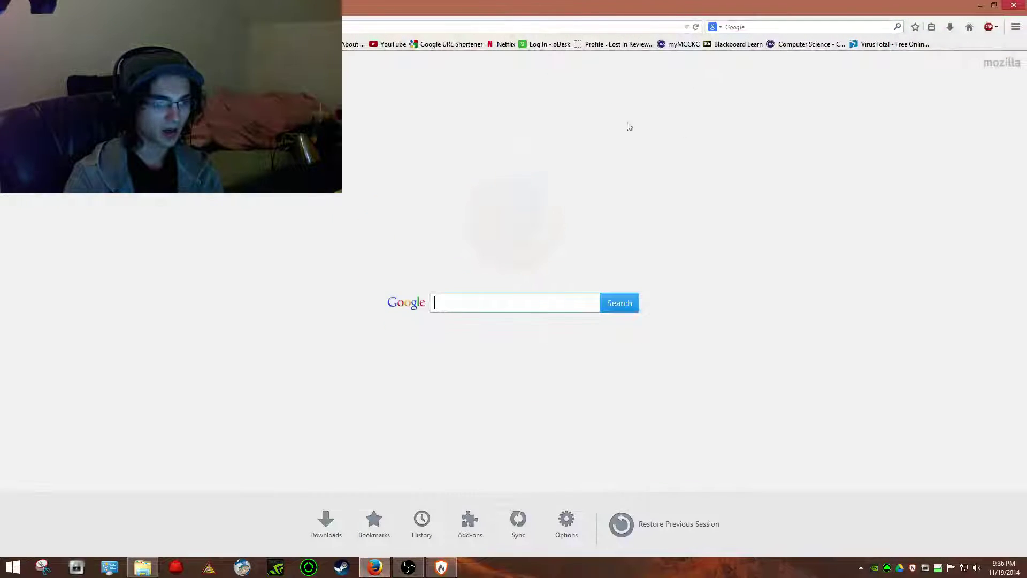
{"action": "double_click", "coordinate": [530, 9]}
{"action": "left_click_drag", "start_coordinate": [505, 233], "coordinate": [290, 110]}
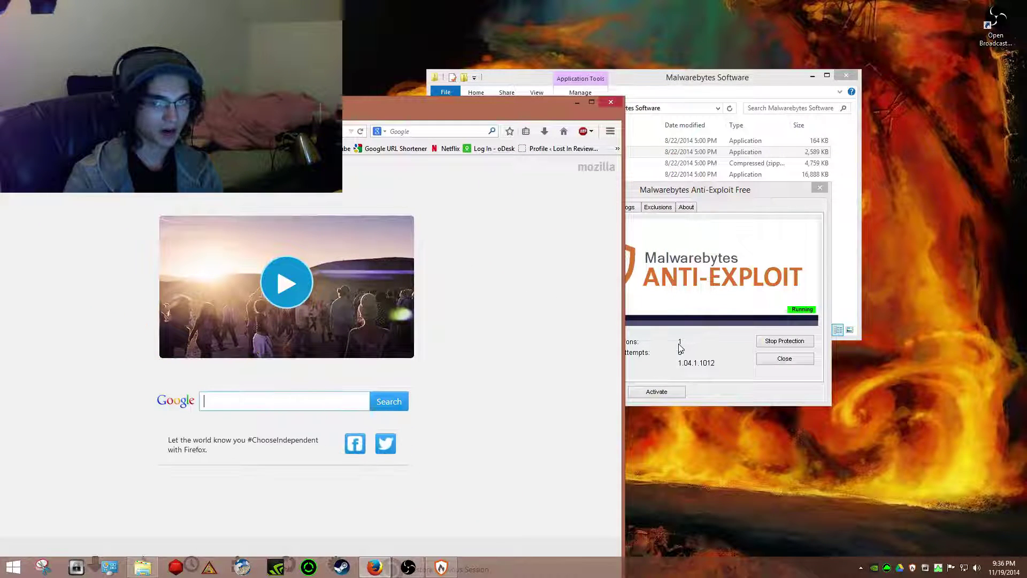
{"action": "left_click", "coordinate": [610, 101]}
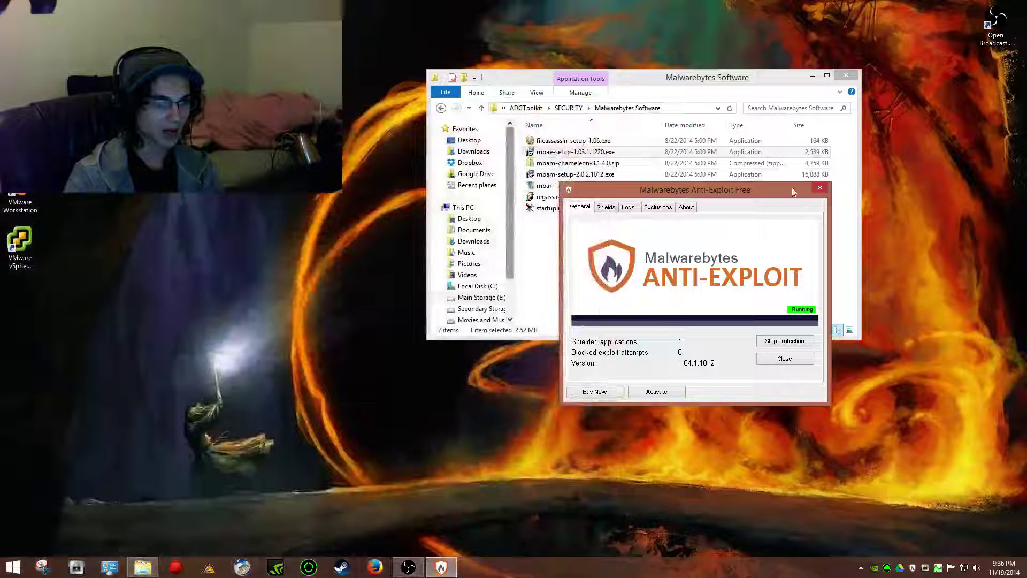
{"action": "left_click", "coordinate": [820, 188]}
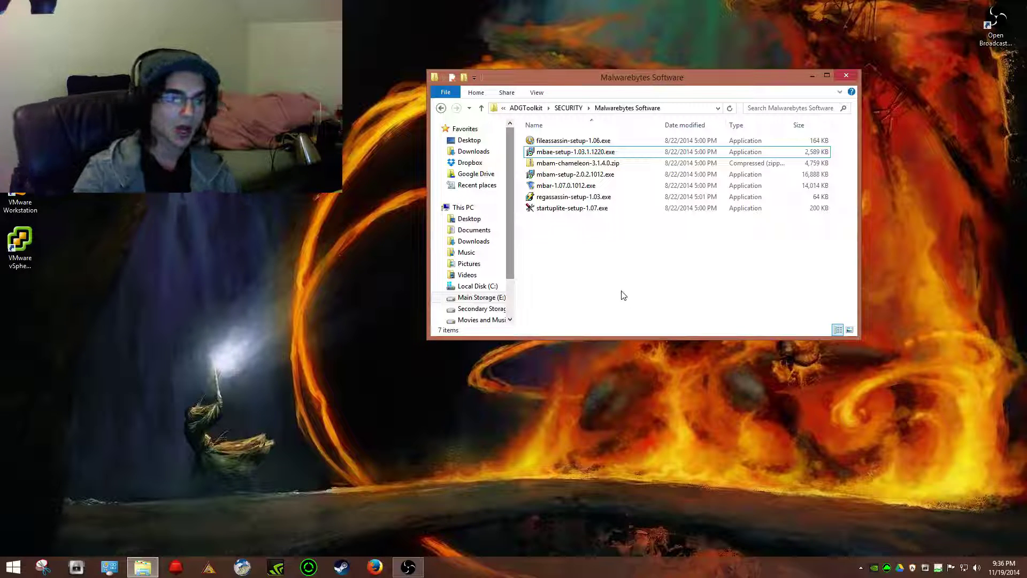
Open the Anti-Rootkit package mbar-1.07.0.1012.exe and bring up its extracted mbar folder.
{"action": "left_click", "coordinate": [557, 185]}
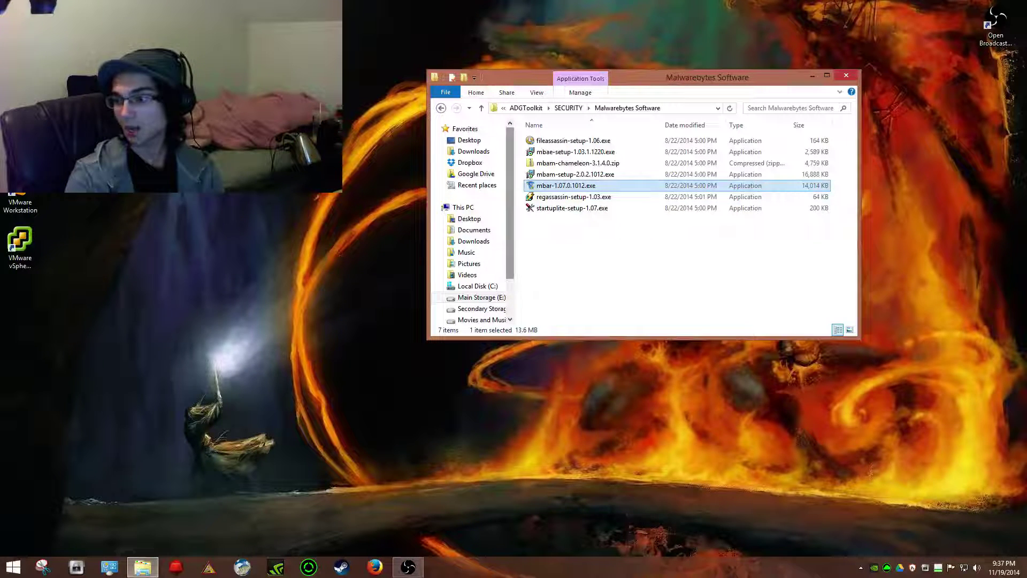
{"action": "double_click", "coordinate": [566, 185]}
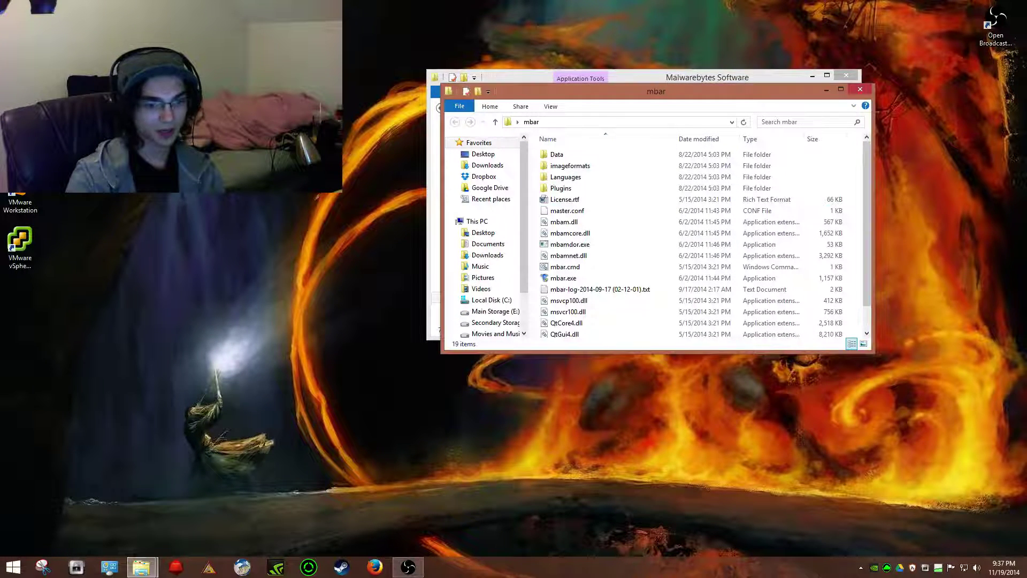
{"action": "left_click_drag", "start_coordinate": [1024, 158], "coordinate": [707, 411]}
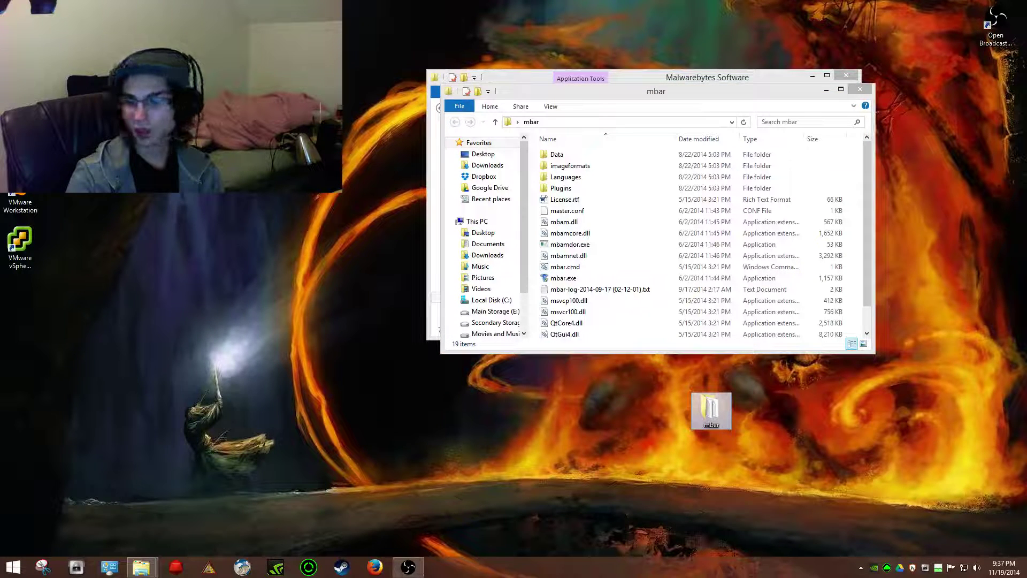
{"action": "key", "text": "Delete"}
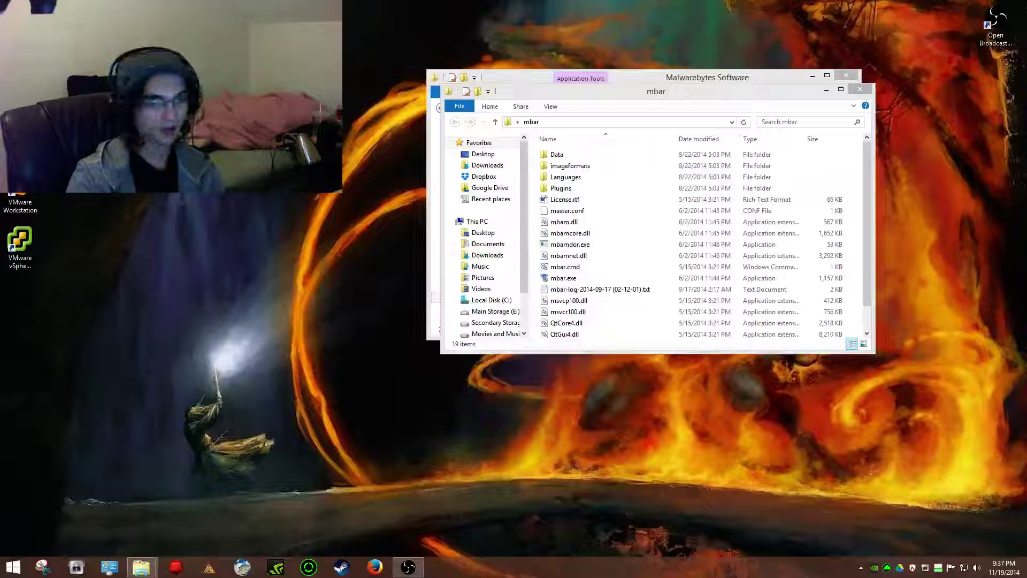
Launch mbar.exe from the mbar folder and move the Anti-Rootkit window over the folder windows.
{"action": "left_click", "coordinate": [575, 281]}
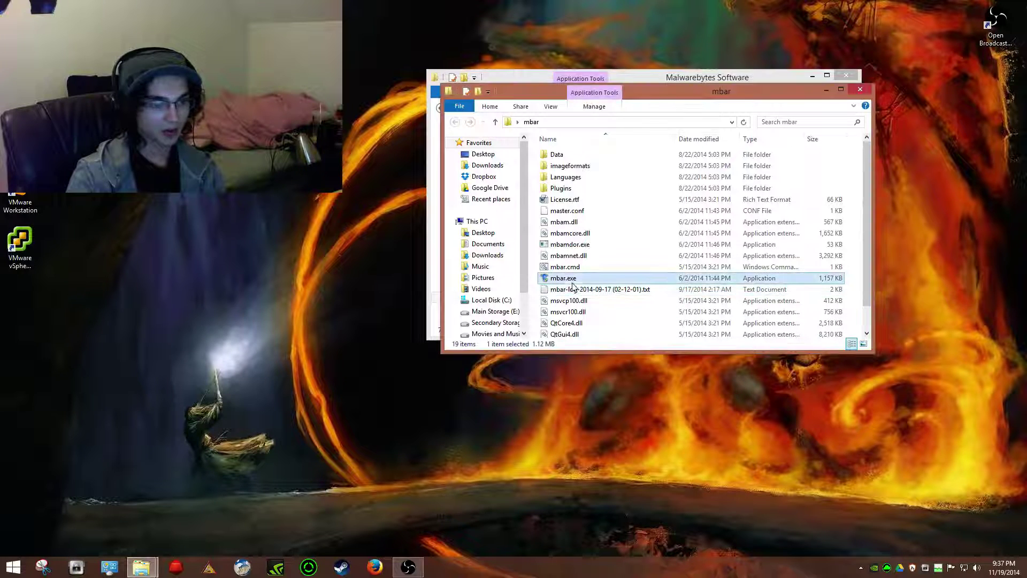
{"action": "double_click", "coordinate": [575, 281]}
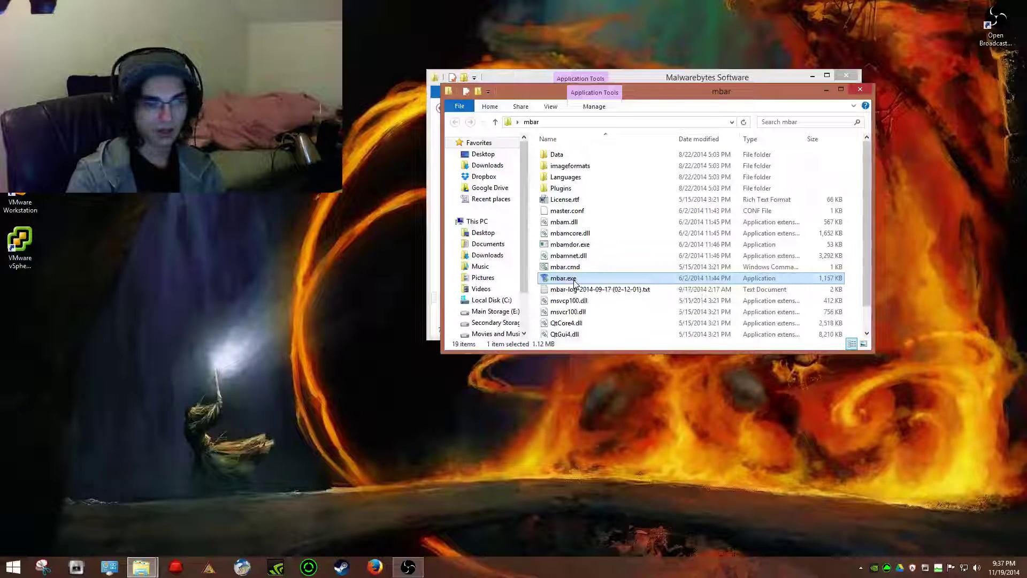
{"action": "left_click", "coordinate": [576, 313]}
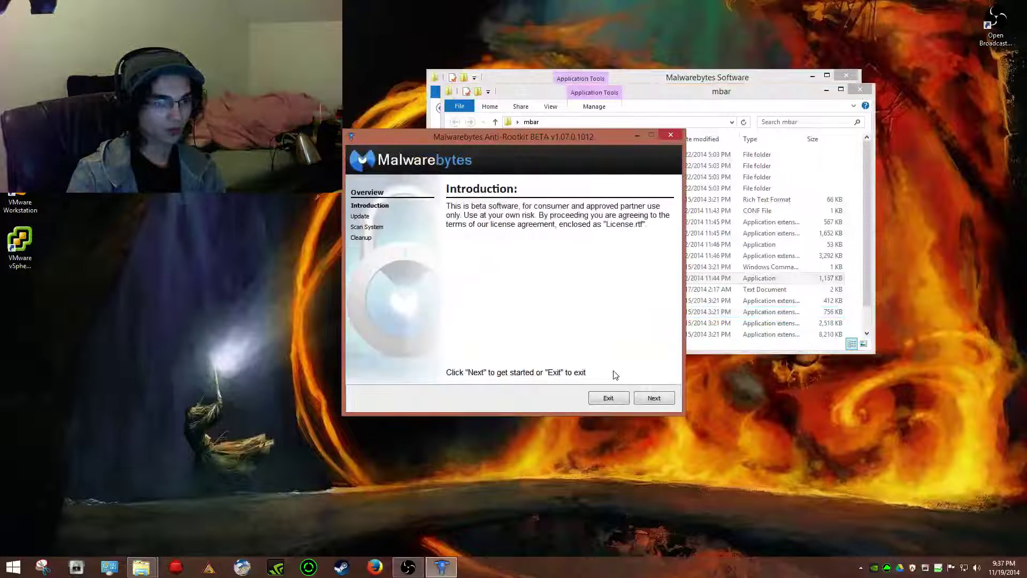
{"action": "left_click_drag", "start_coordinate": [505, 158], "coordinate": [666, 132]}
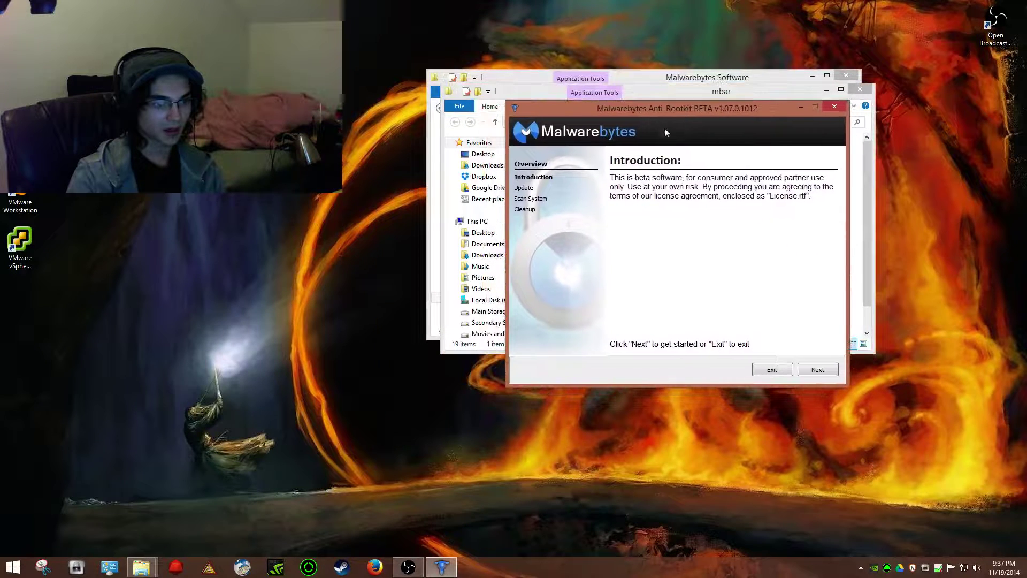
Update Anti-Rootkit's malware definitions database and proceed to the system scan stage.
{"action": "left_click", "coordinate": [818, 370]}
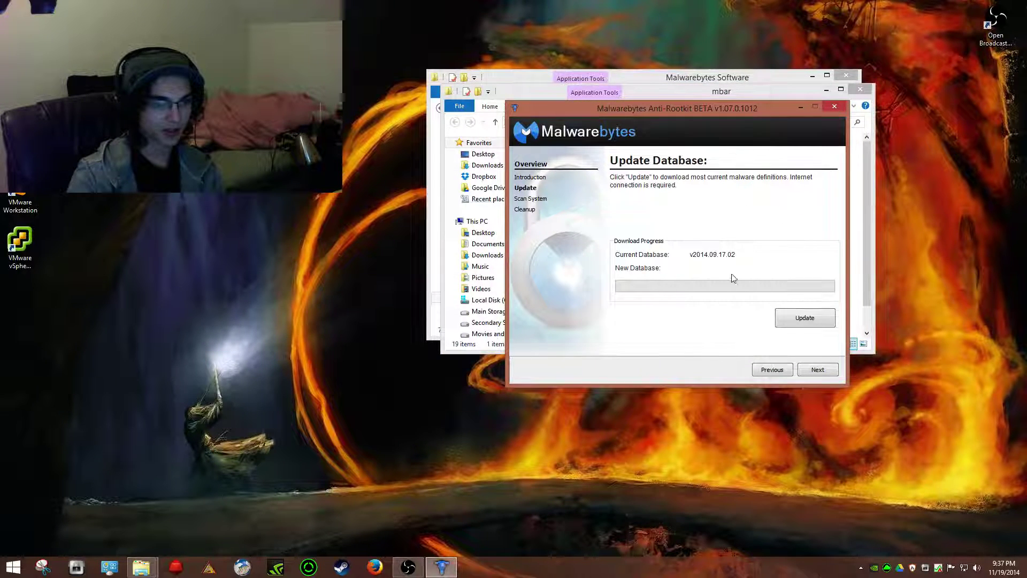
{"action": "left_click", "coordinate": [804, 323]}
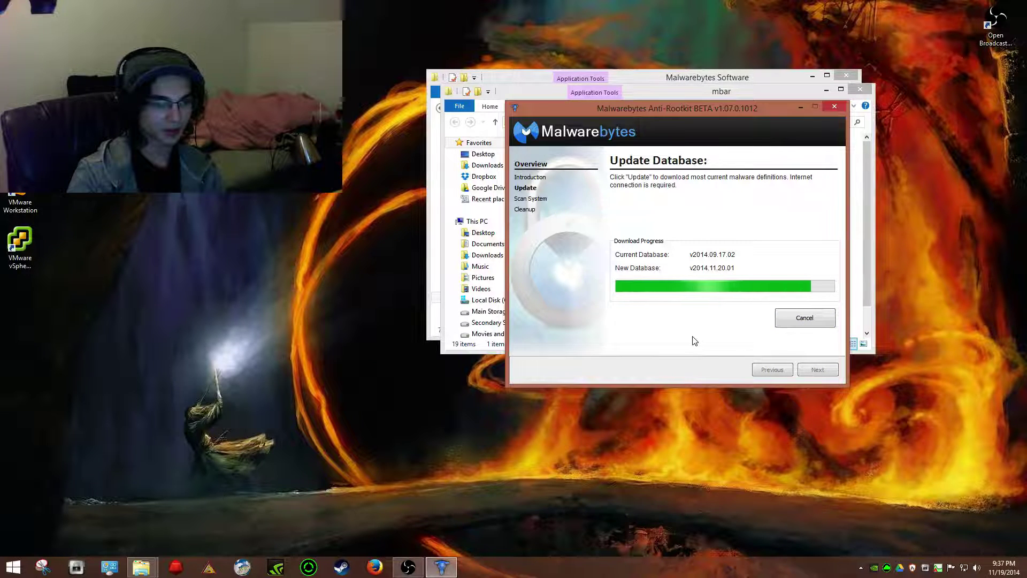
{"action": "left_click", "coordinate": [817, 370]}
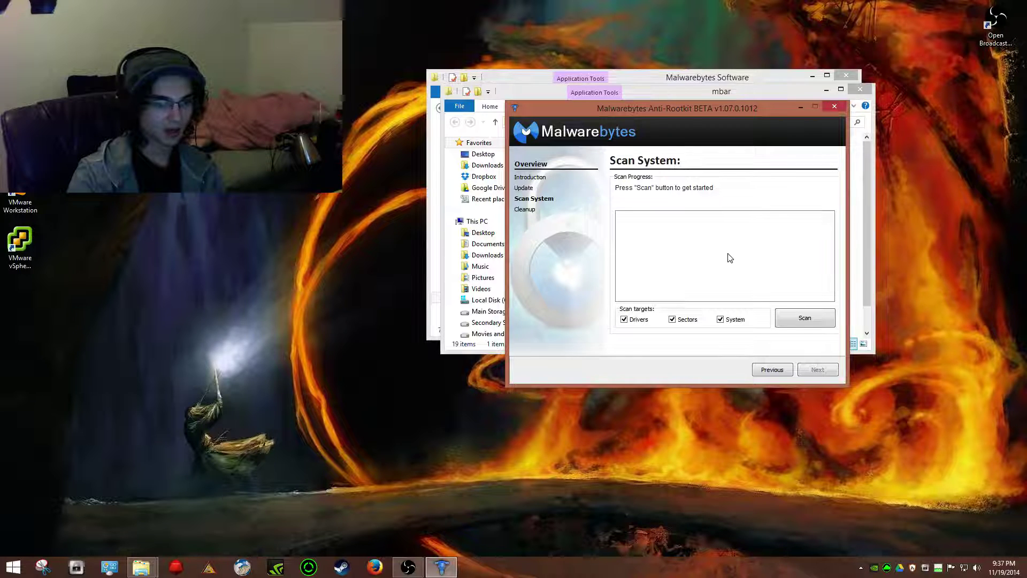
Toggle the Sectors scan target off and on again, close Anti-Rootkit without scanning, and close the mbar folder window.
{"action": "left_click", "coordinate": [624, 320]}
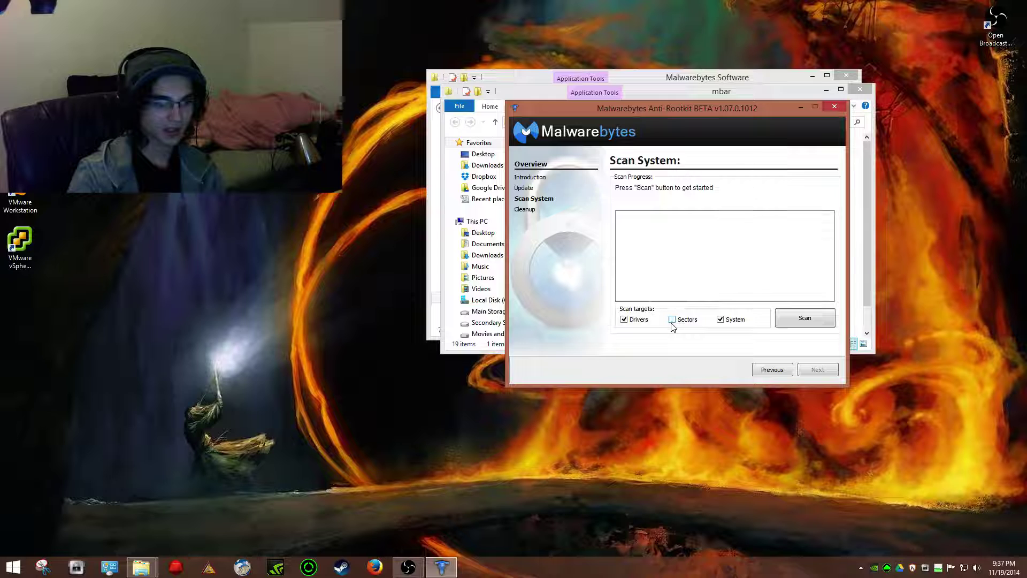
{"action": "left_click", "coordinate": [672, 321]}
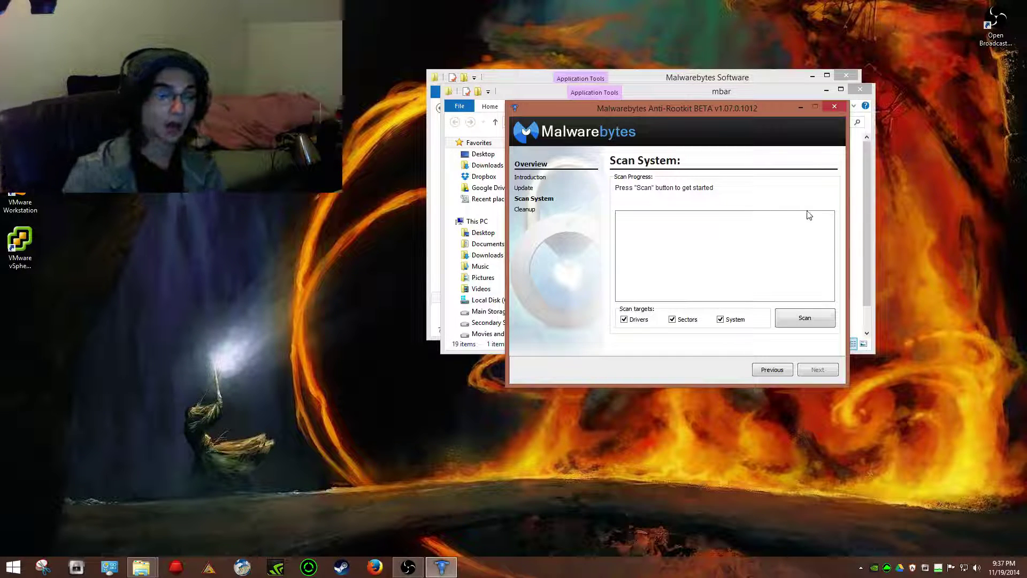
{"action": "left_click", "coordinate": [839, 108]}
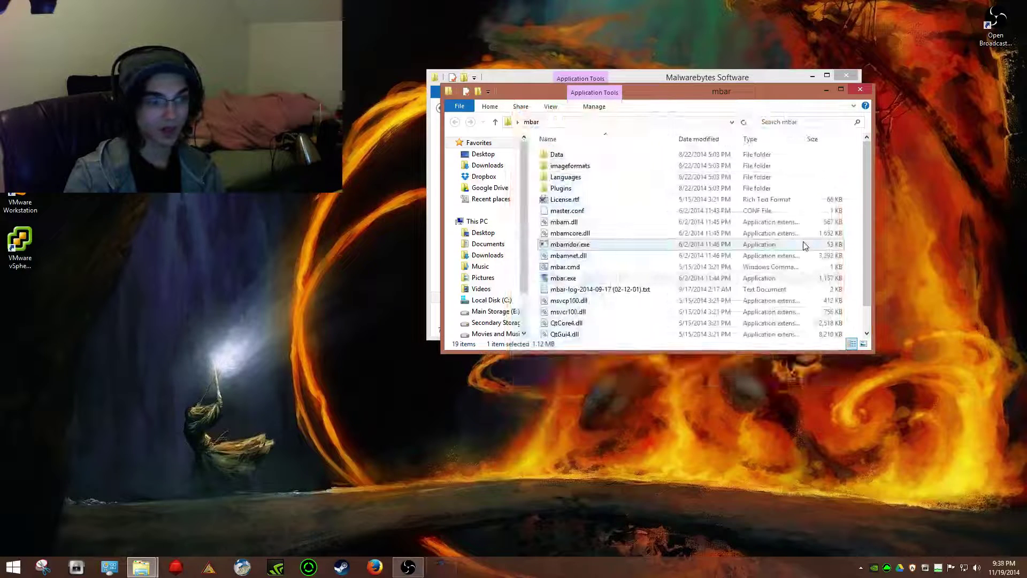
{"action": "left_click", "coordinate": [859, 89]}
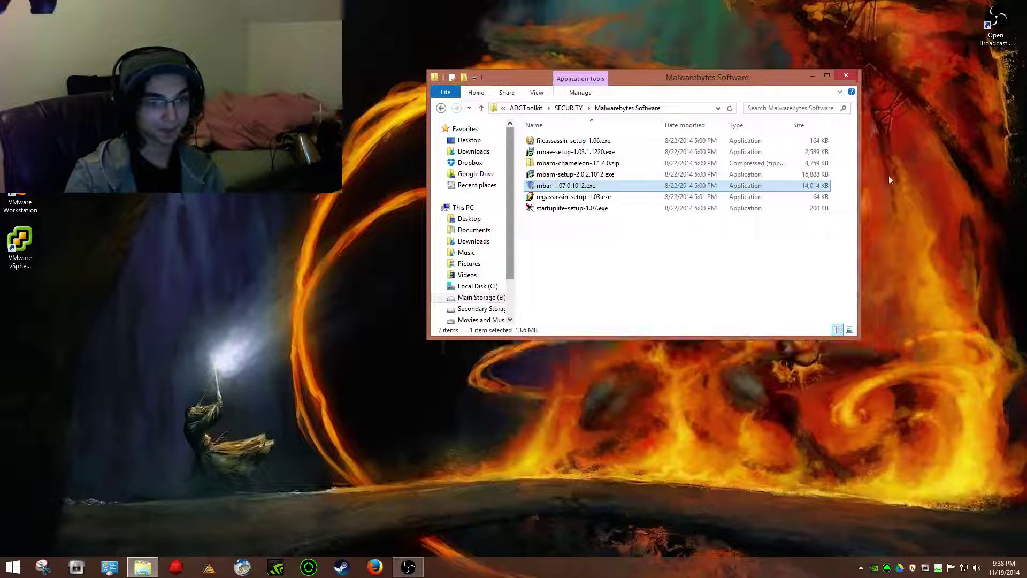
{"action": "left_click", "coordinate": [628, 295]}
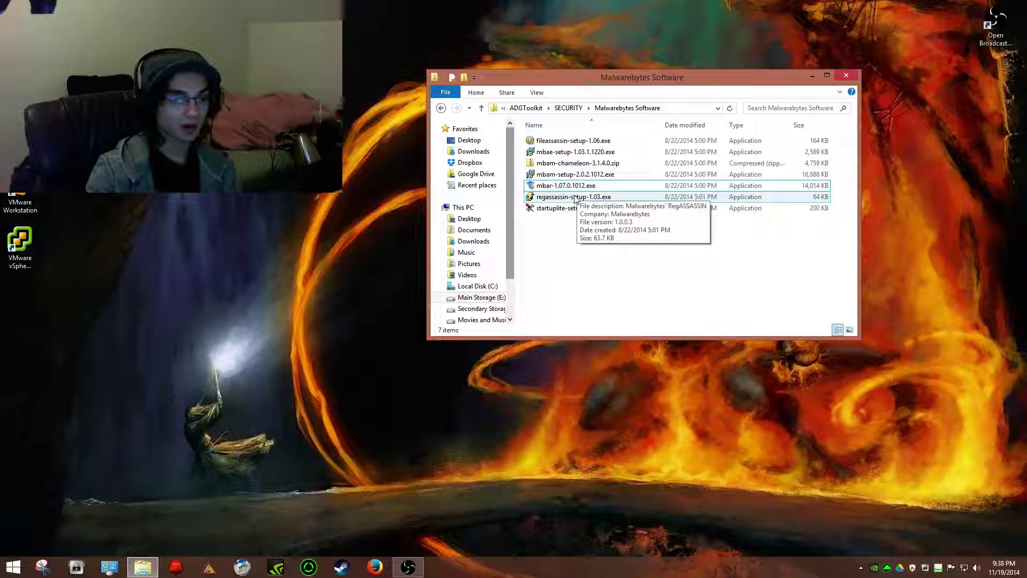
Install FileASSASSIN from fileassassin-setup-1.06.exe into its default folder, accepting the license agreement, and run it on completion.
{"action": "double_click", "coordinate": [585, 141]}
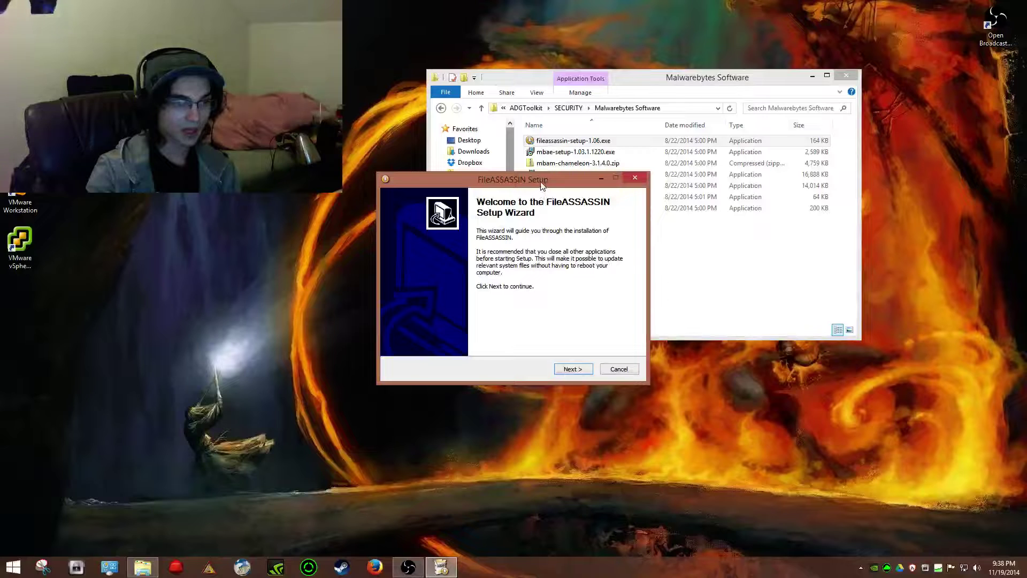
{"action": "left_click_drag", "start_coordinate": [541, 180], "coordinate": [724, 170]}
{"action": "left_click", "coordinate": [755, 356]}
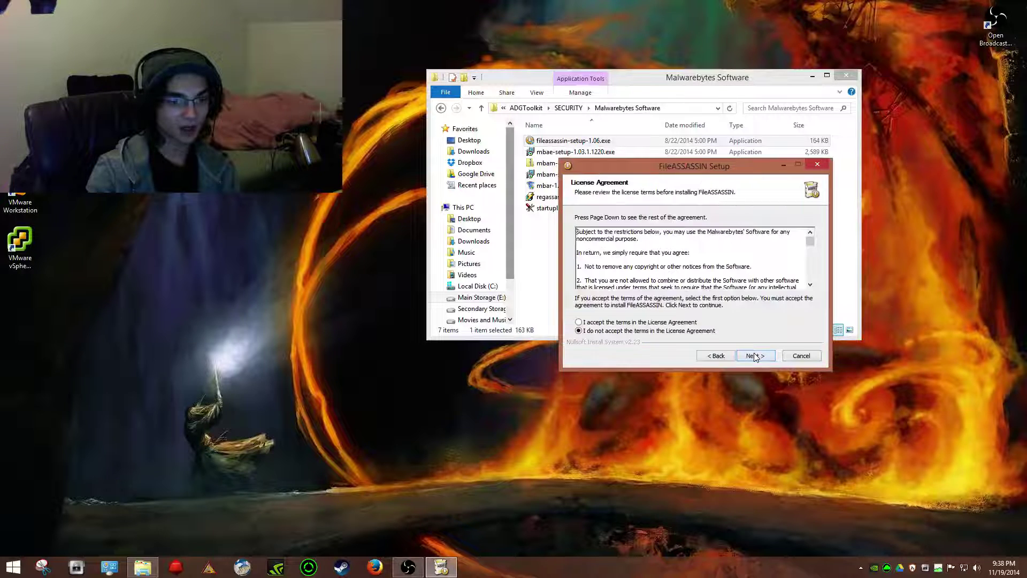
{"action": "left_click", "coordinate": [648, 322]}
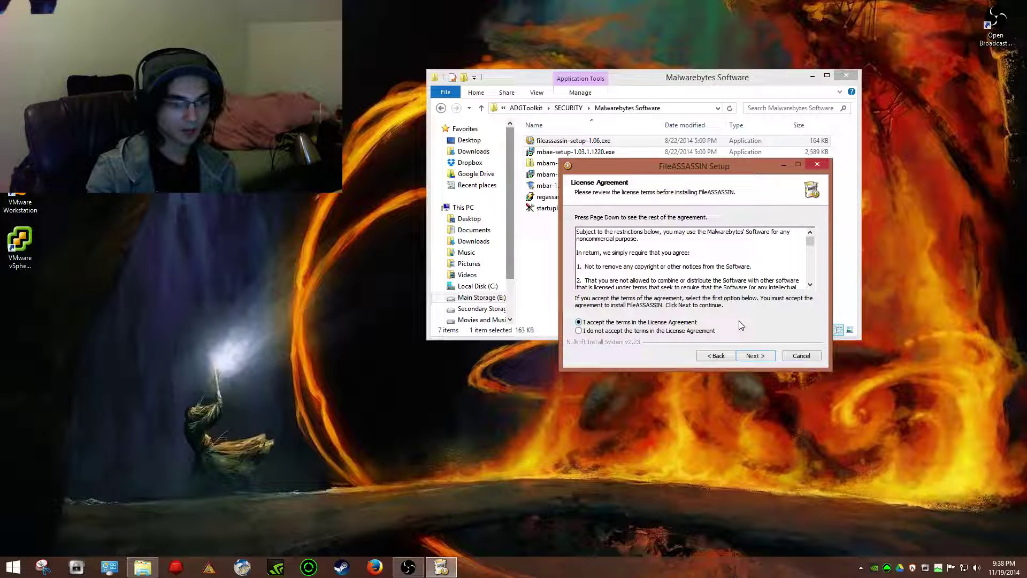
{"action": "left_click", "coordinate": [761, 355]}
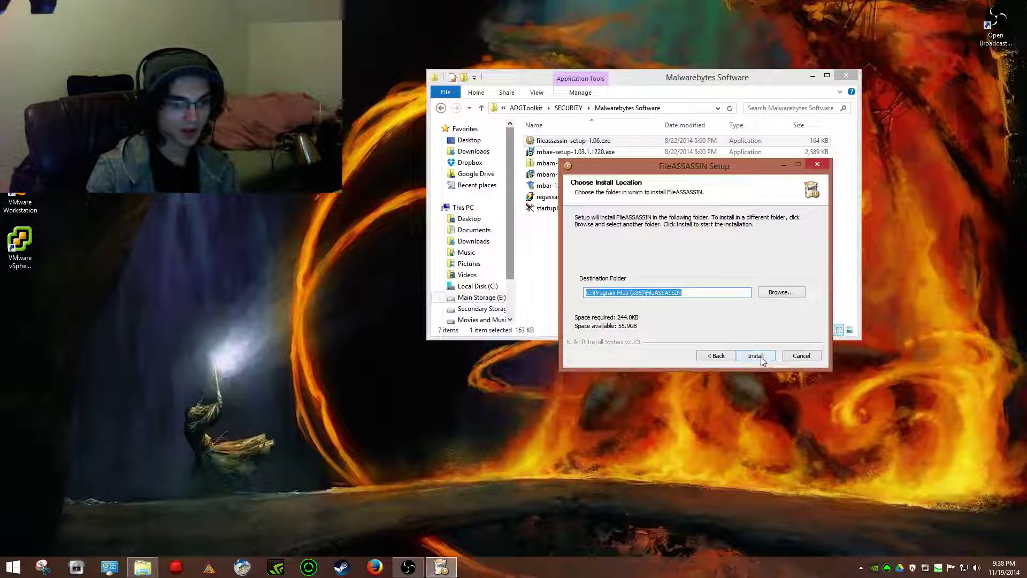
{"action": "left_click", "coordinate": [761, 357]}
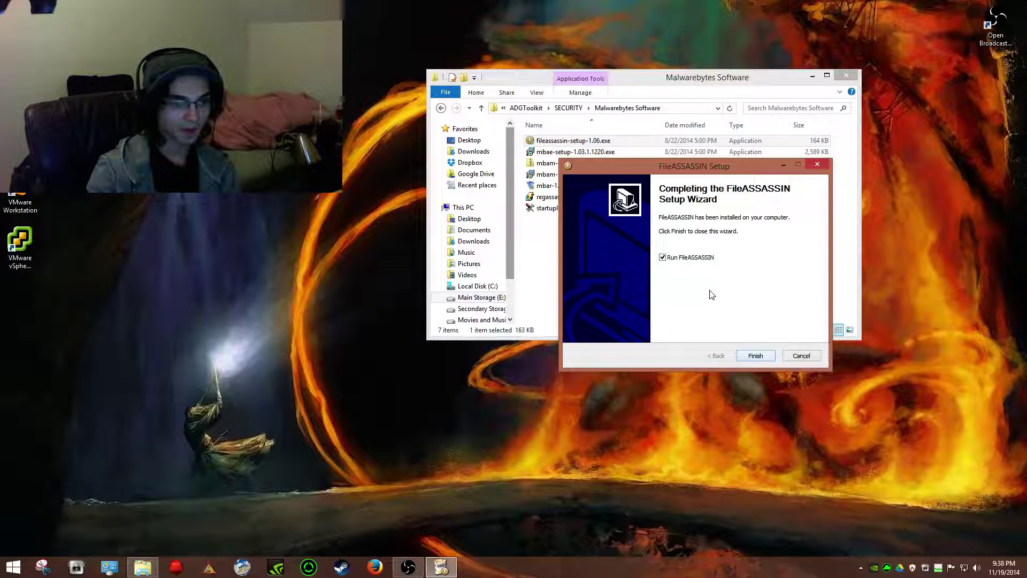
{"action": "left_click", "coordinate": [756, 358]}
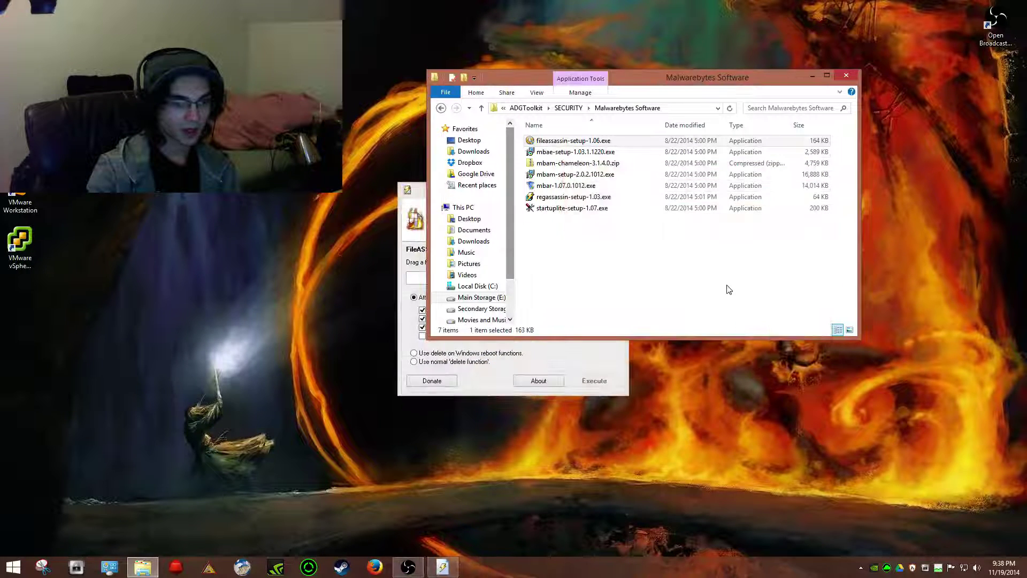
Move the FileASSASSIN window over the folder window and view its file selection dialog without choosing a file.
{"action": "left_click_drag", "start_coordinate": [421, 189], "coordinate": [571, 156]}
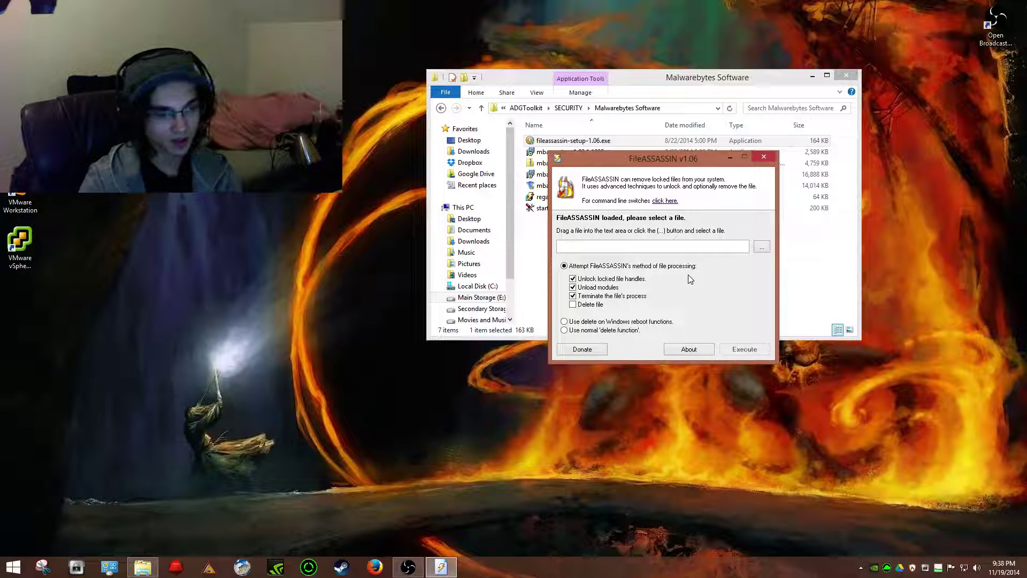
{"action": "left_click", "coordinate": [761, 246]}
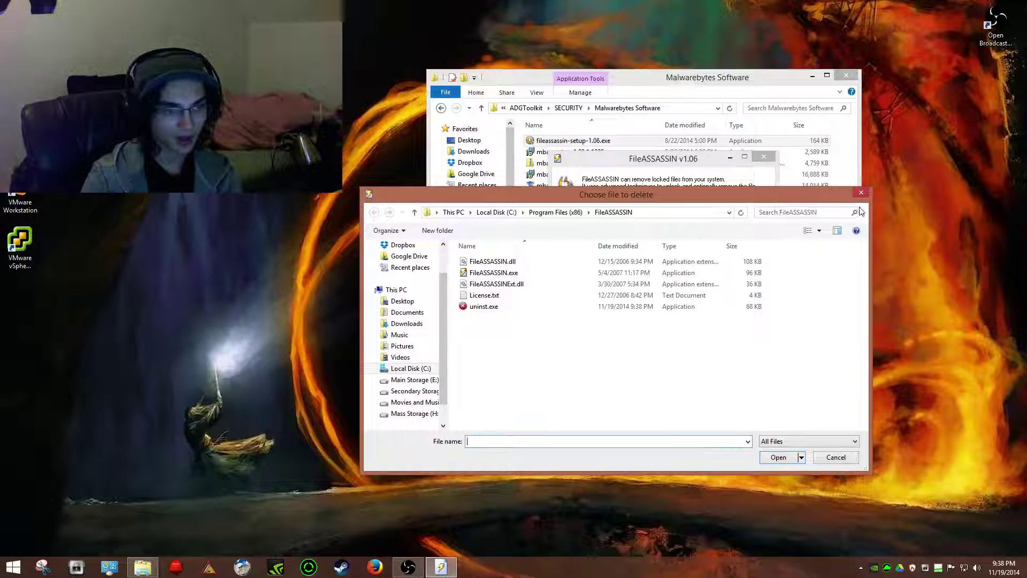
{"action": "left_click", "coordinate": [861, 193]}
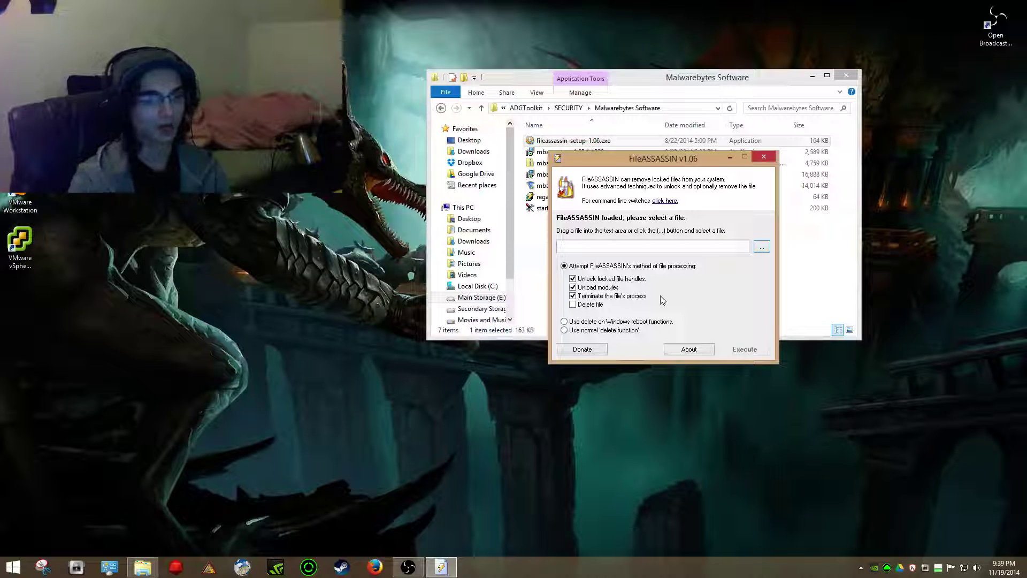
Try FileASSASSIN's Windows reboot and normal delete options, view its About information, and close the program.
{"action": "left_click", "coordinate": [564, 322]}
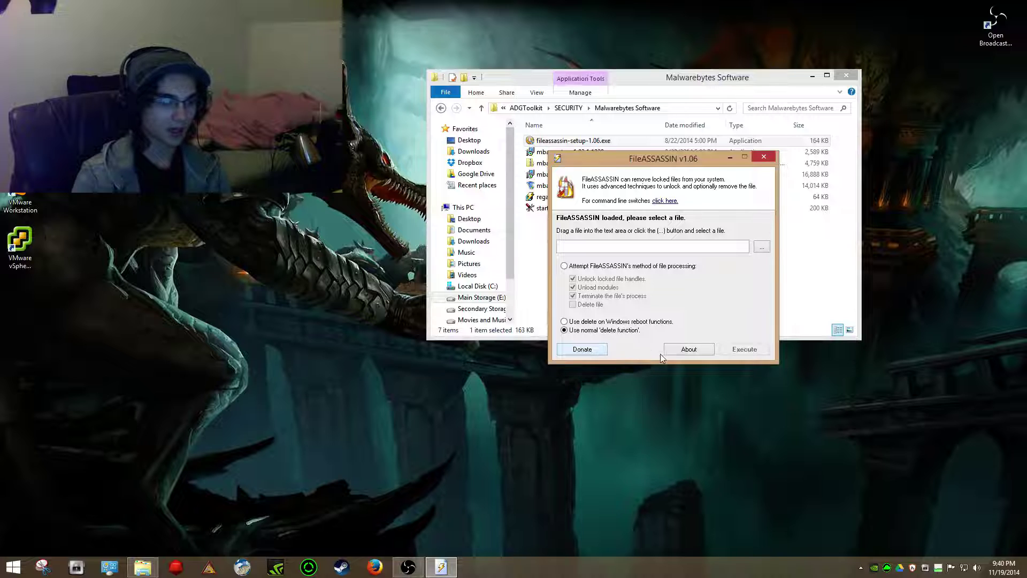
{"action": "left_click", "coordinate": [688, 351]}
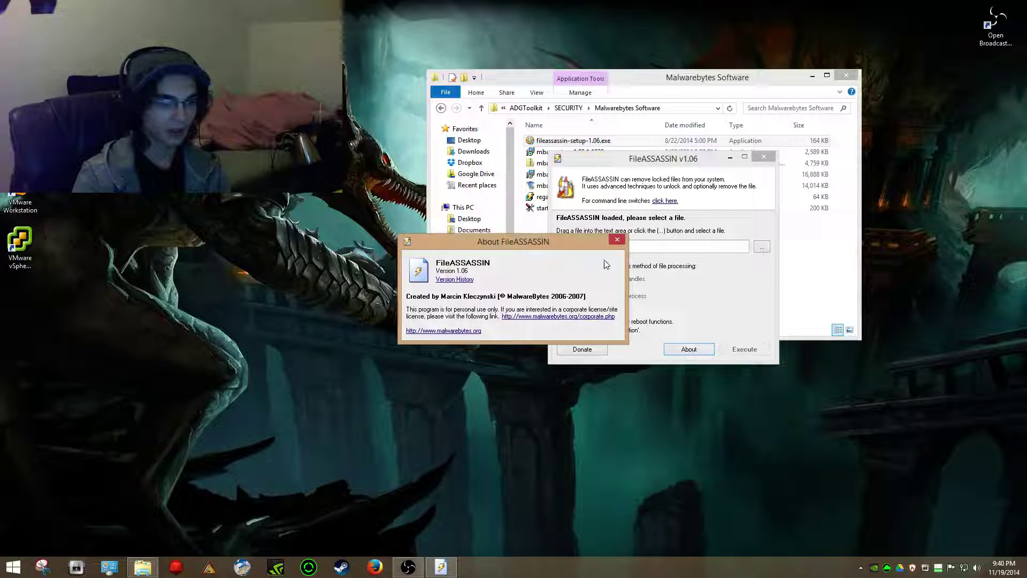
{"action": "left_click", "coordinate": [618, 240]}
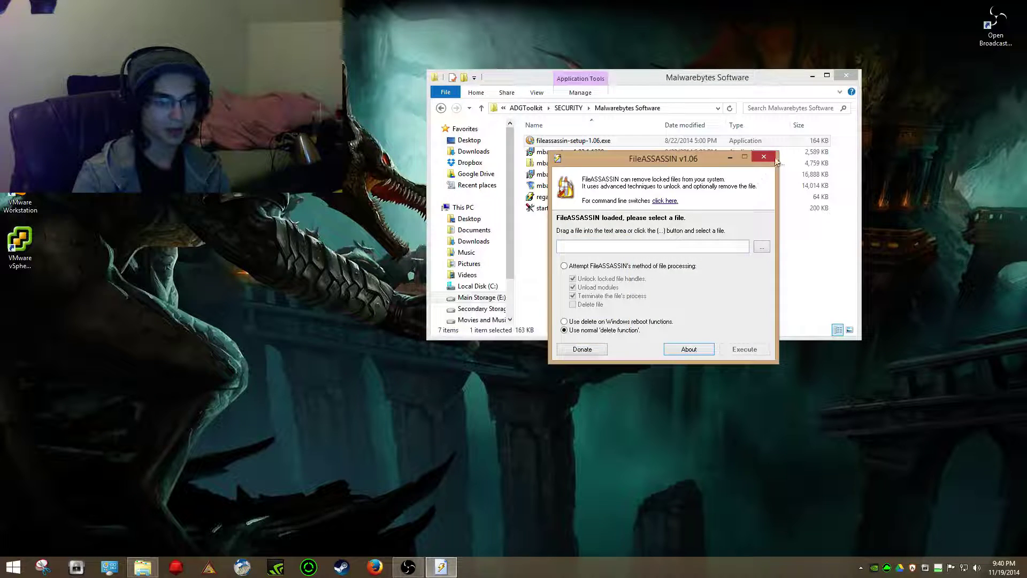
{"action": "left_click", "coordinate": [771, 158]}
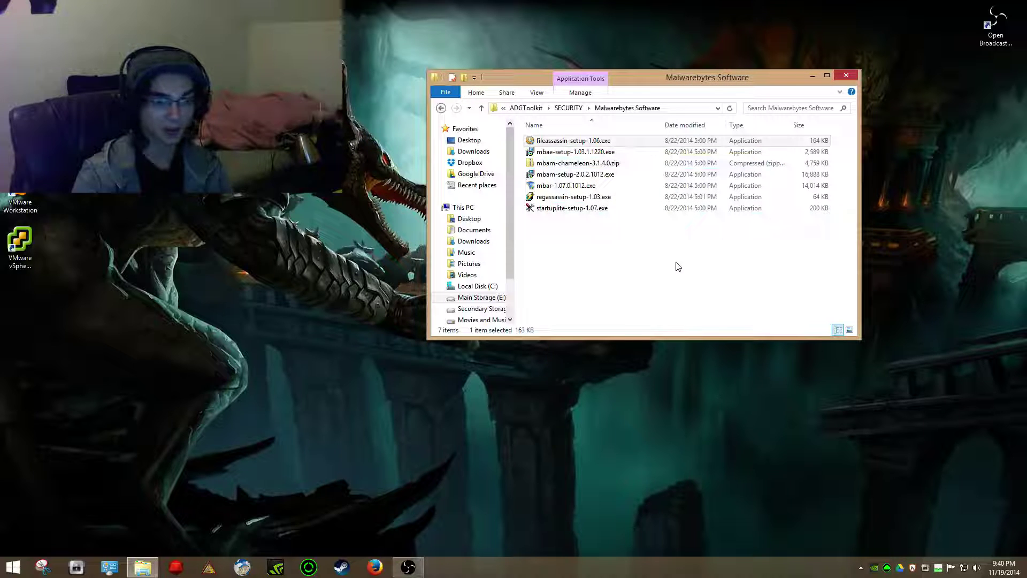
Run regassassin-setup-1.03.exe, review RegASSASSIN's help on entering a registry key and its deletion options, and close it.
{"action": "double_click", "coordinate": [594, 198]}
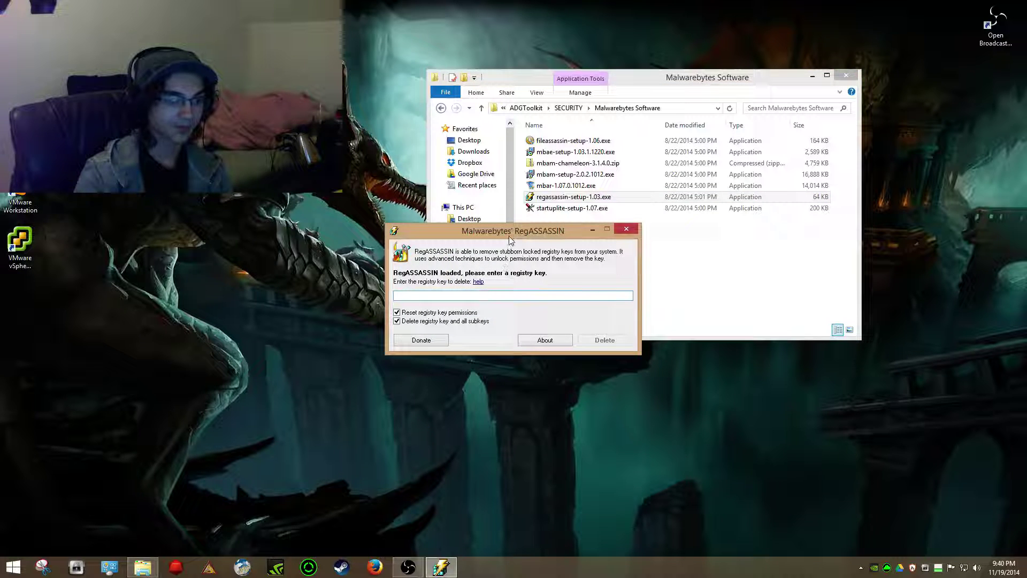
{"action": "left_click_drag", "start_coordinate": [511, 237], "coordinate": [644, 206]}
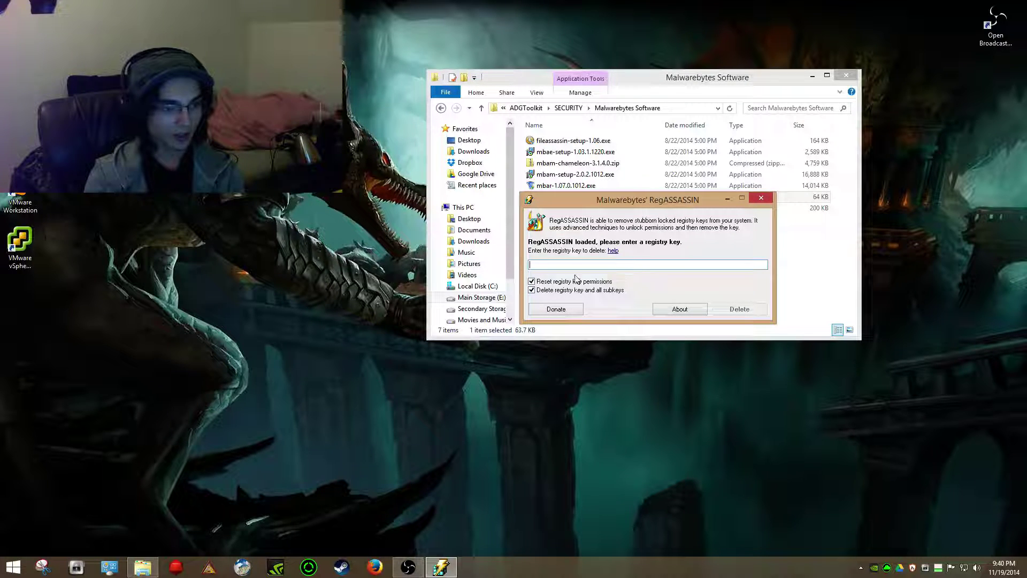
{"action": "left_click", "coordinate": [612, 252]}
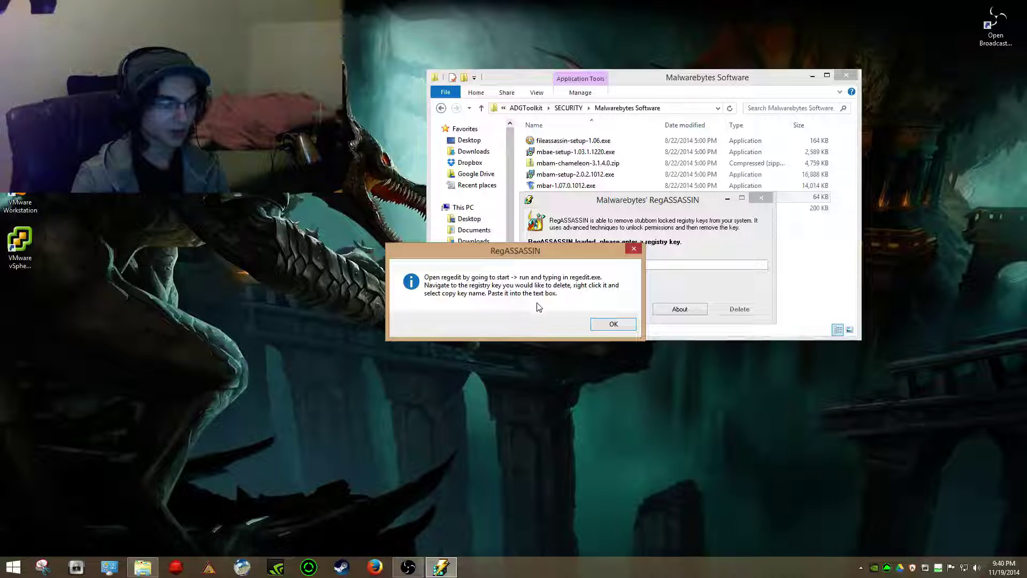
{"action": "left_click", "coordinate": [609, 321]}
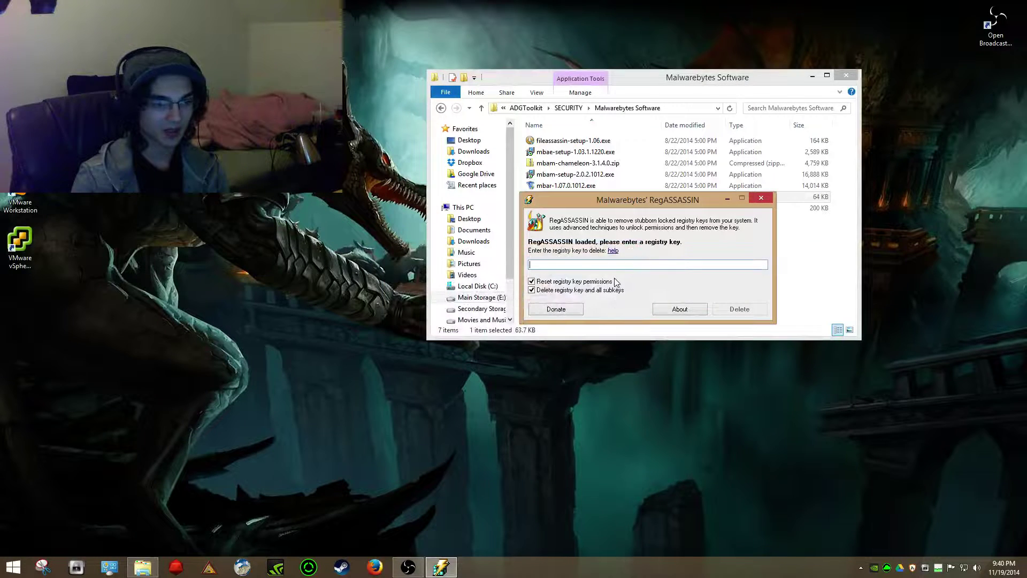
{"action": "left_click", "coordinate": [532, 290]}
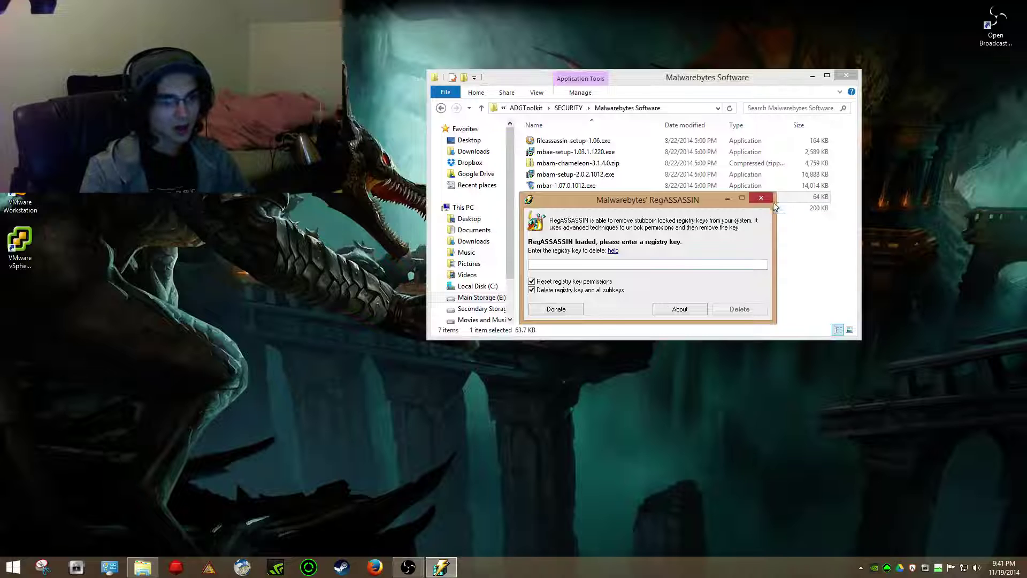
{"action": "left_click", "coordinate": [770, 201]}
{"action": "left_click", "coordinate": [659, 265]}
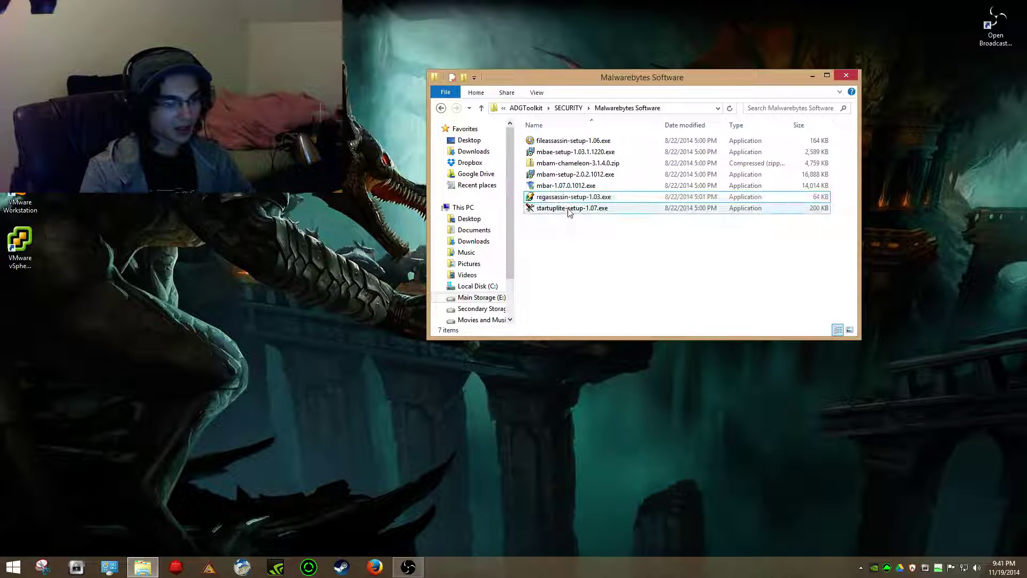
Run startuplite-setup-1.07.exe, move the StartUpLite window aside to check for unnecessary startup entries, and close it.
{"action": "double_click", "coordinate": [568, 209]}
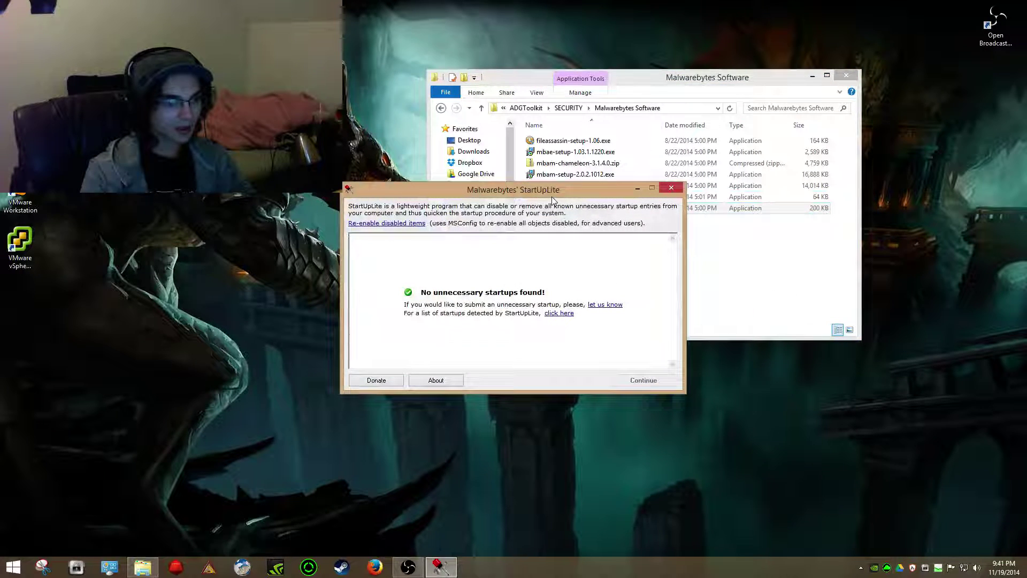
{"action": "left_click_drag", "start_coordinate": [553, 196], "coordinate": [677, 165]}
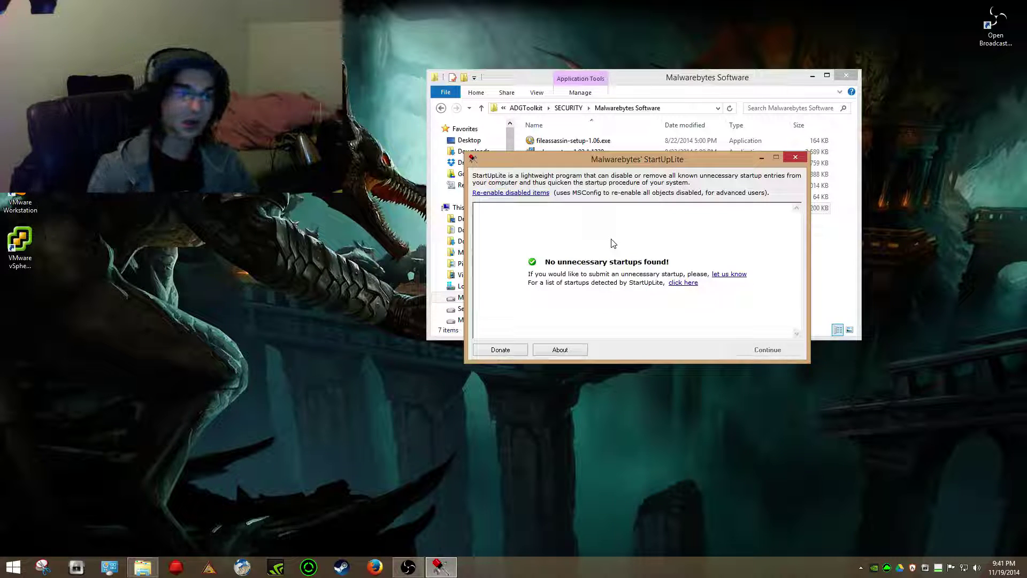
{"action": "left_click", "coordinate": [793, 159]}
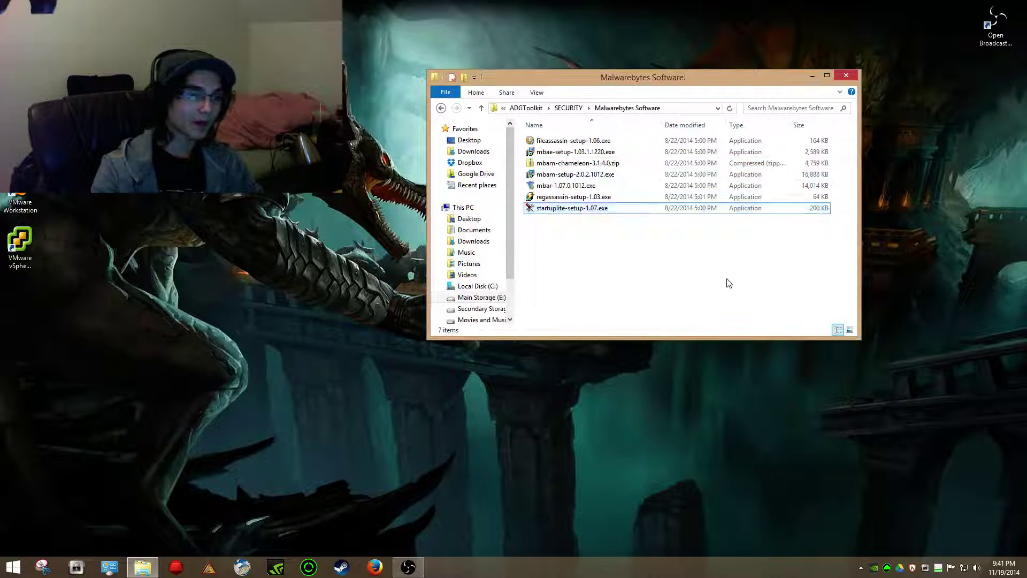